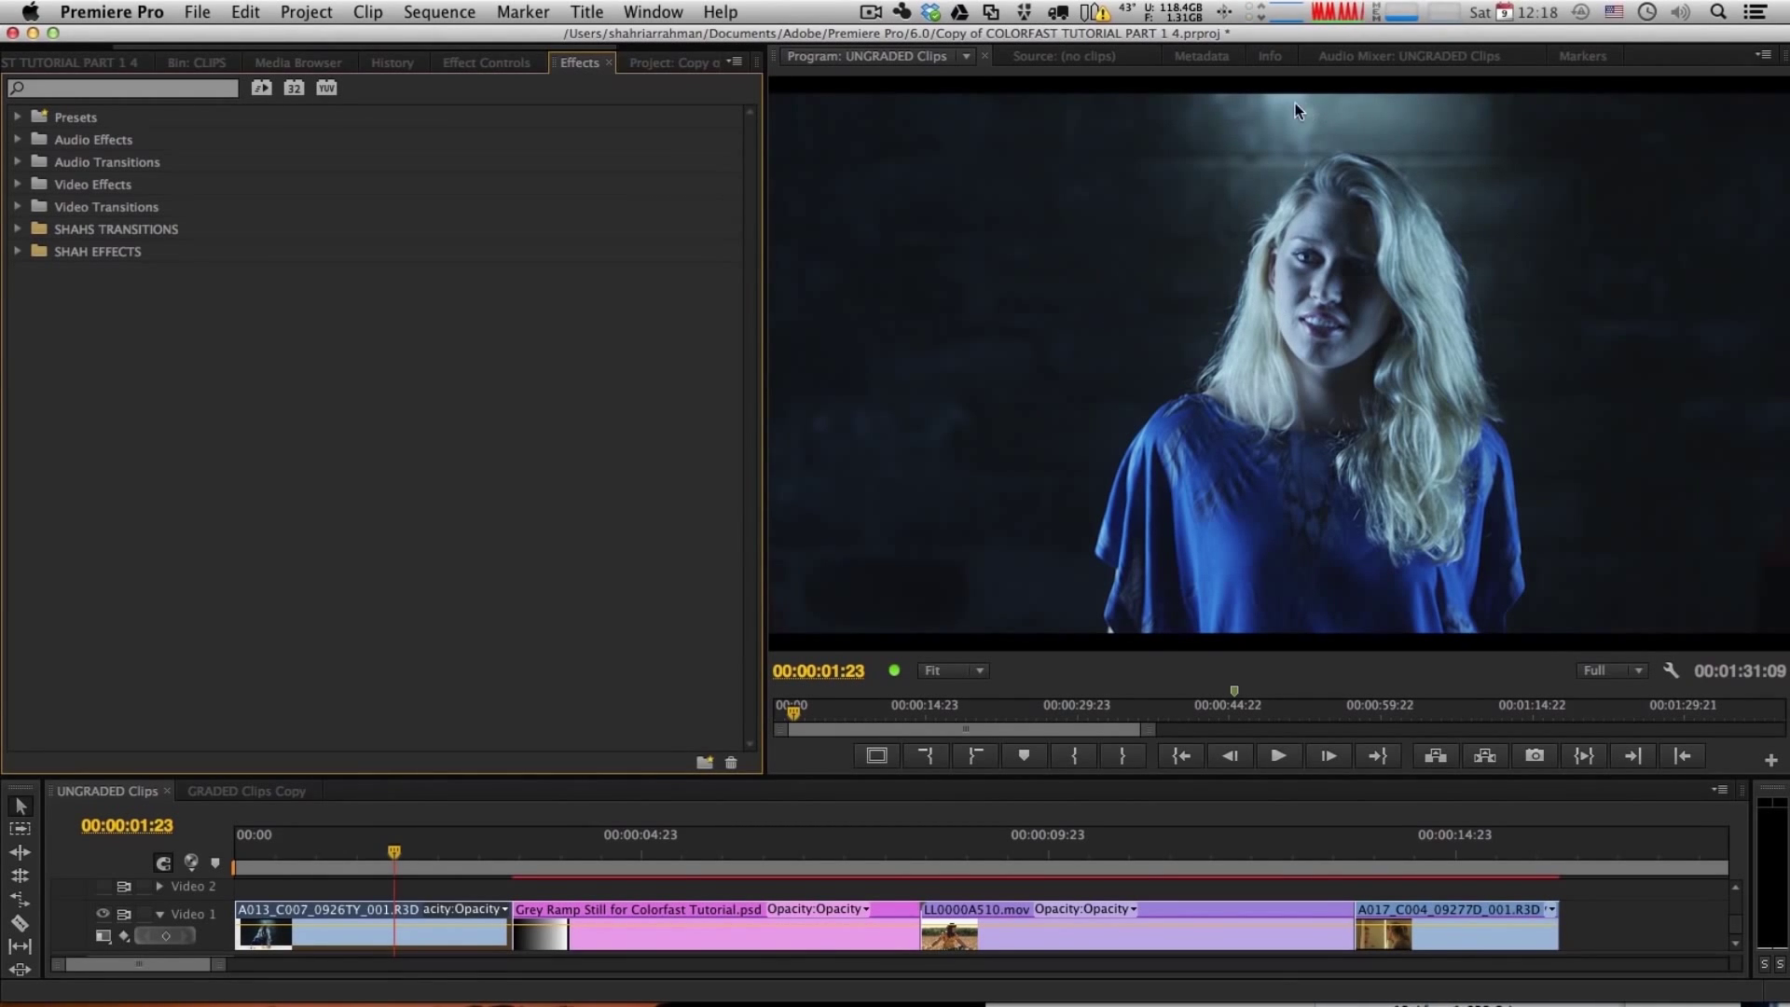
Apply the ColorFast effect from the SHAH EFFECTS bin to the first clip, A013_C007_0926TY_001.R3D
left_click(18, 251)
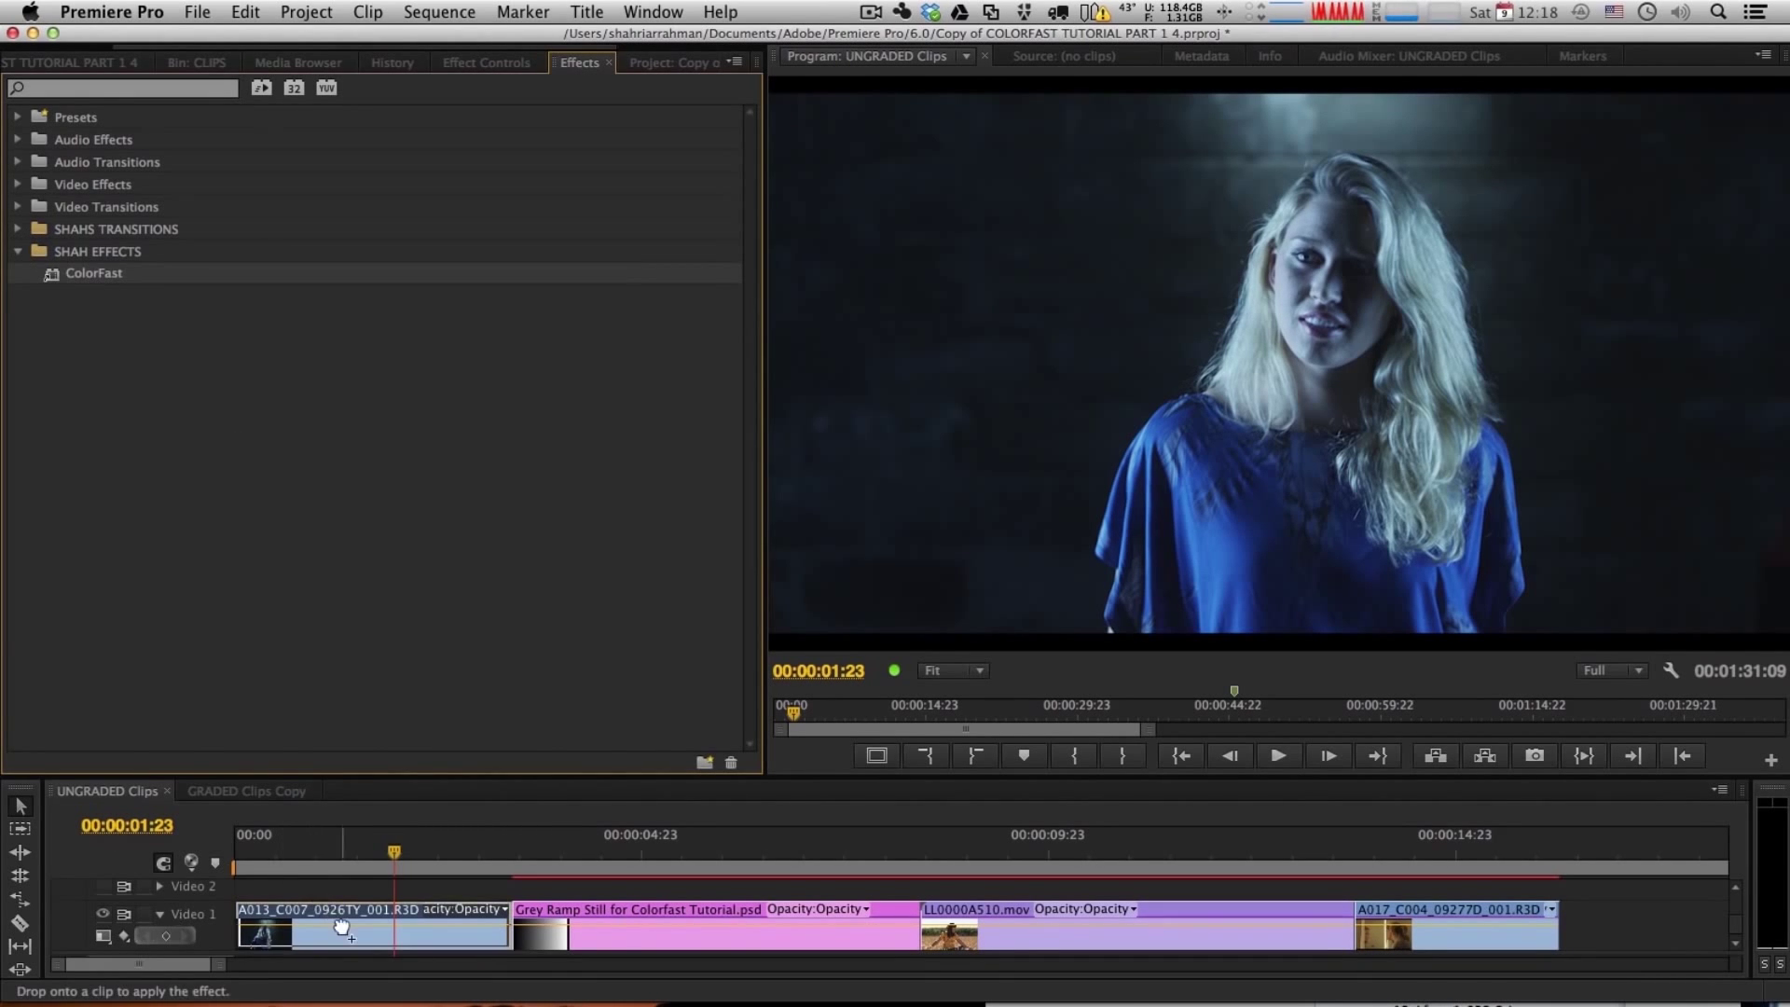
left_click(432, 911)
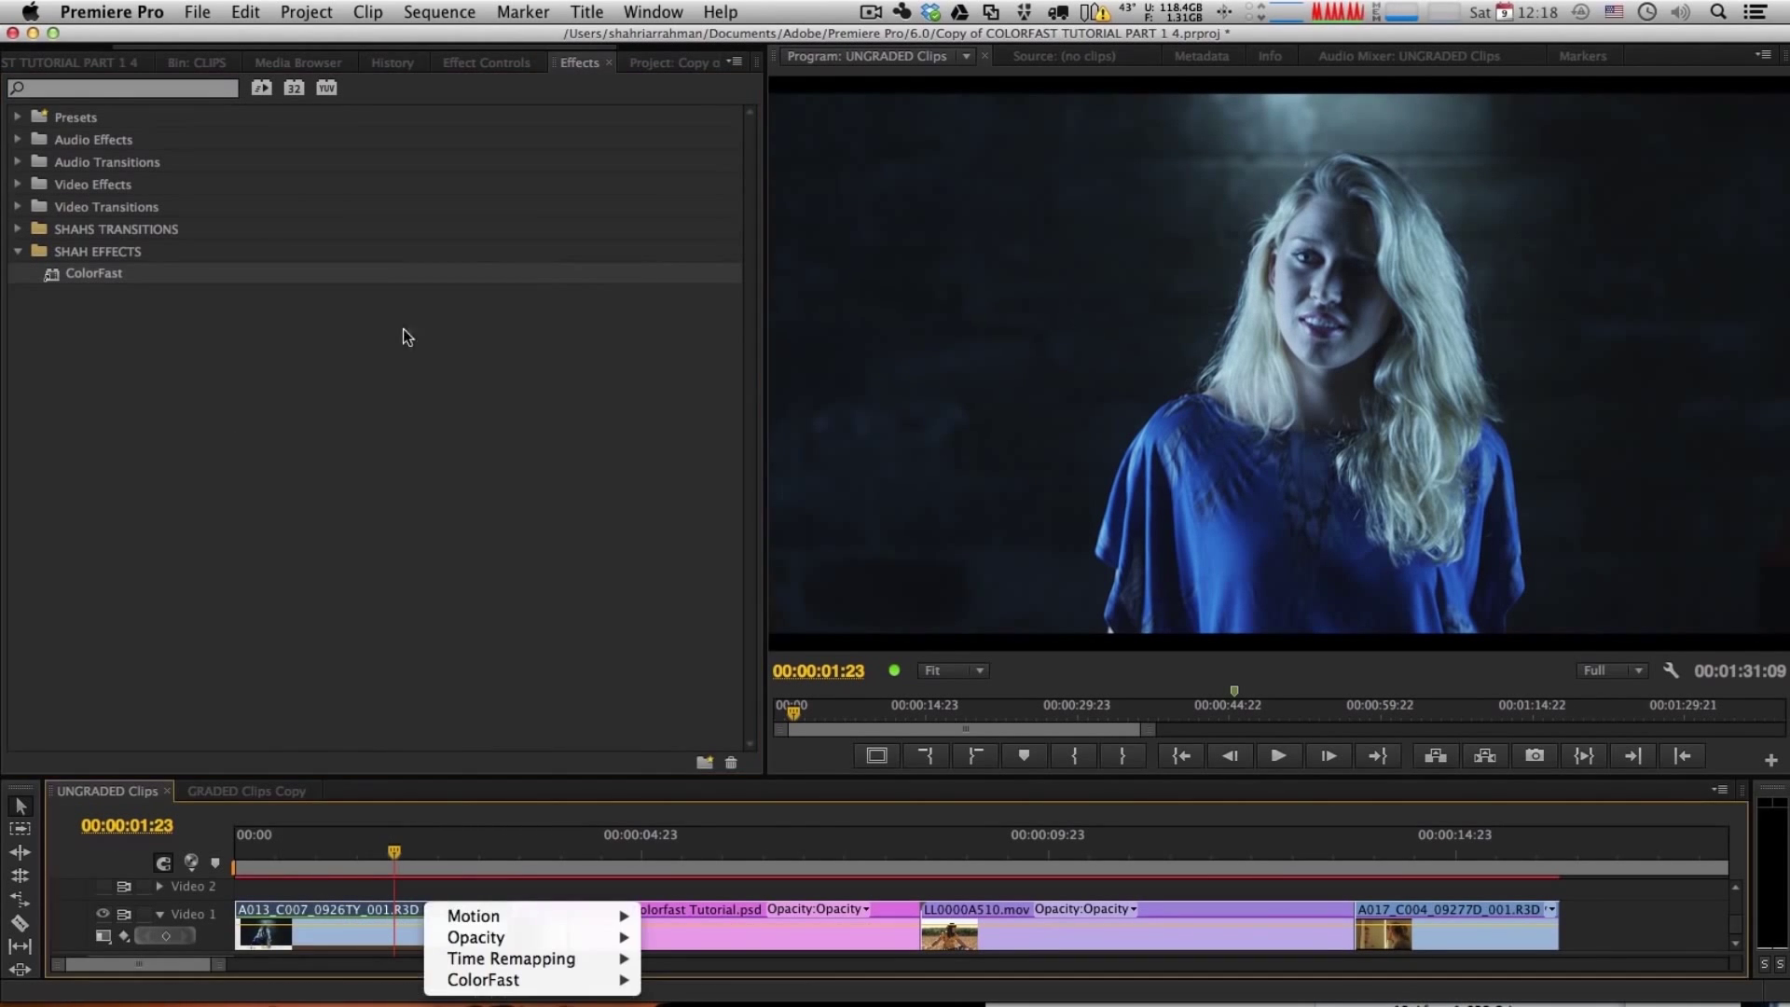
left_click(541, 279)
Show the Reference Monitor, enlarge its frame beside the program view, and review its available display modes
left_click(652, 11)
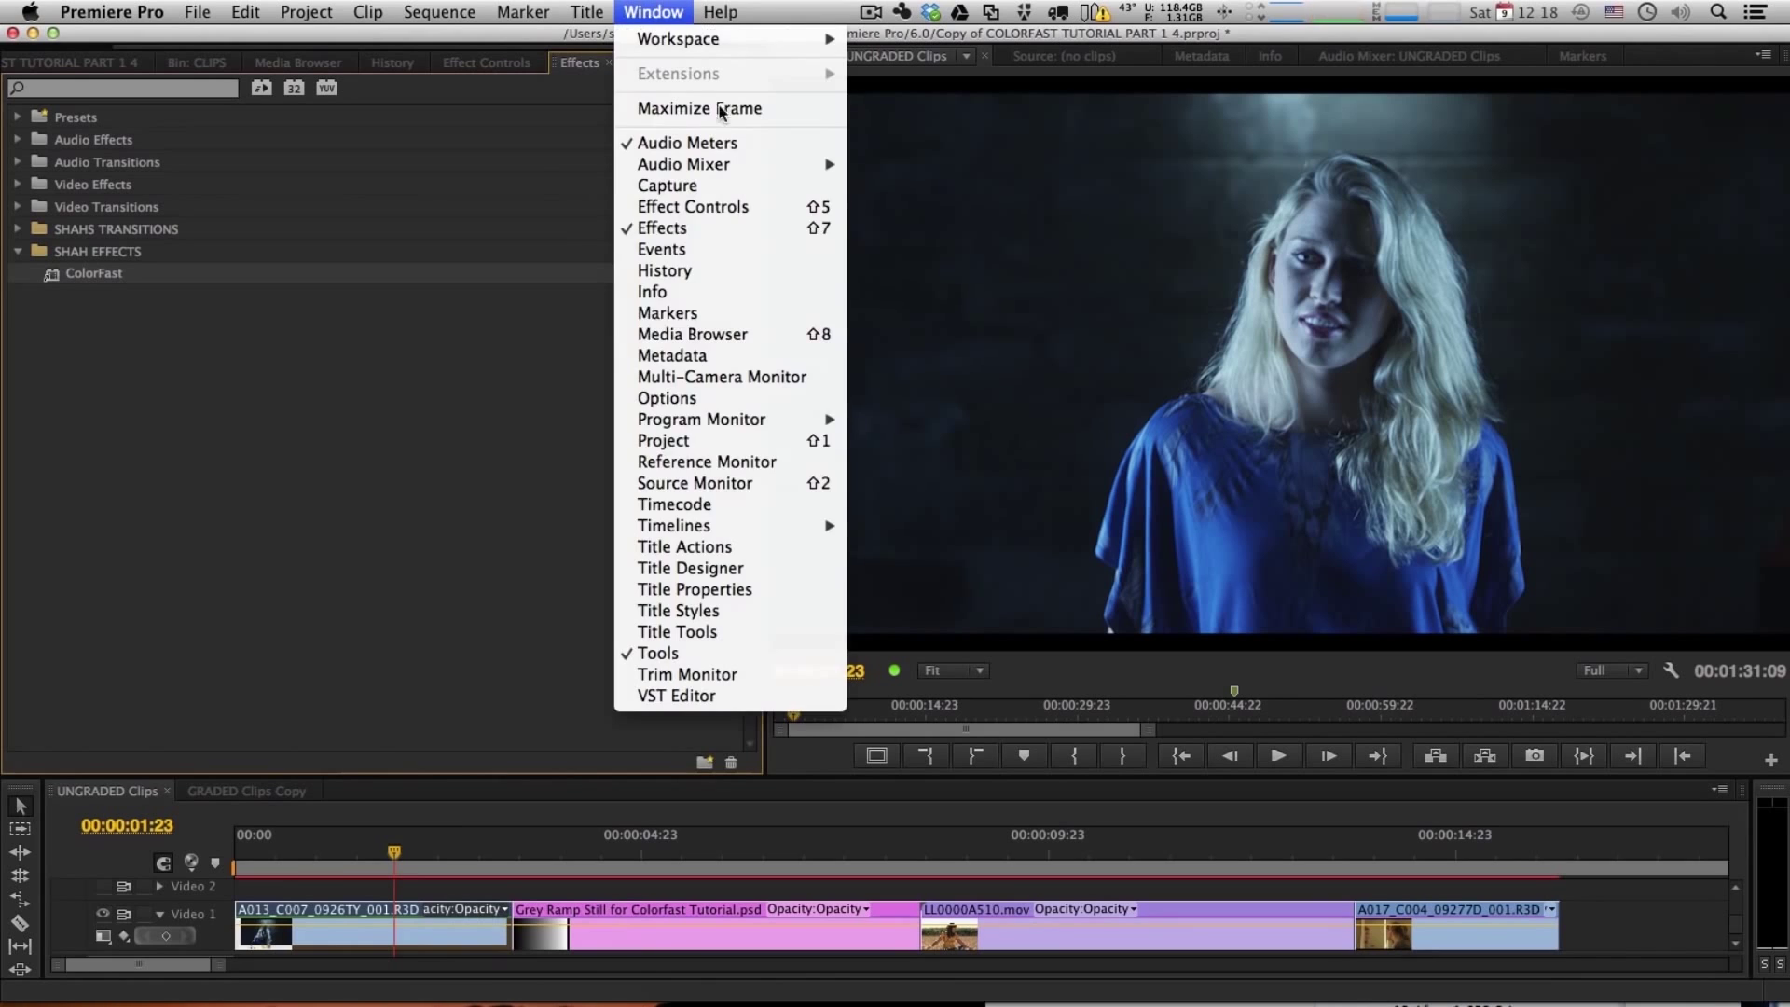
left_click(722, 461)
left_click_drag(763, 393, 1046, 401)
right_click(725, 395)
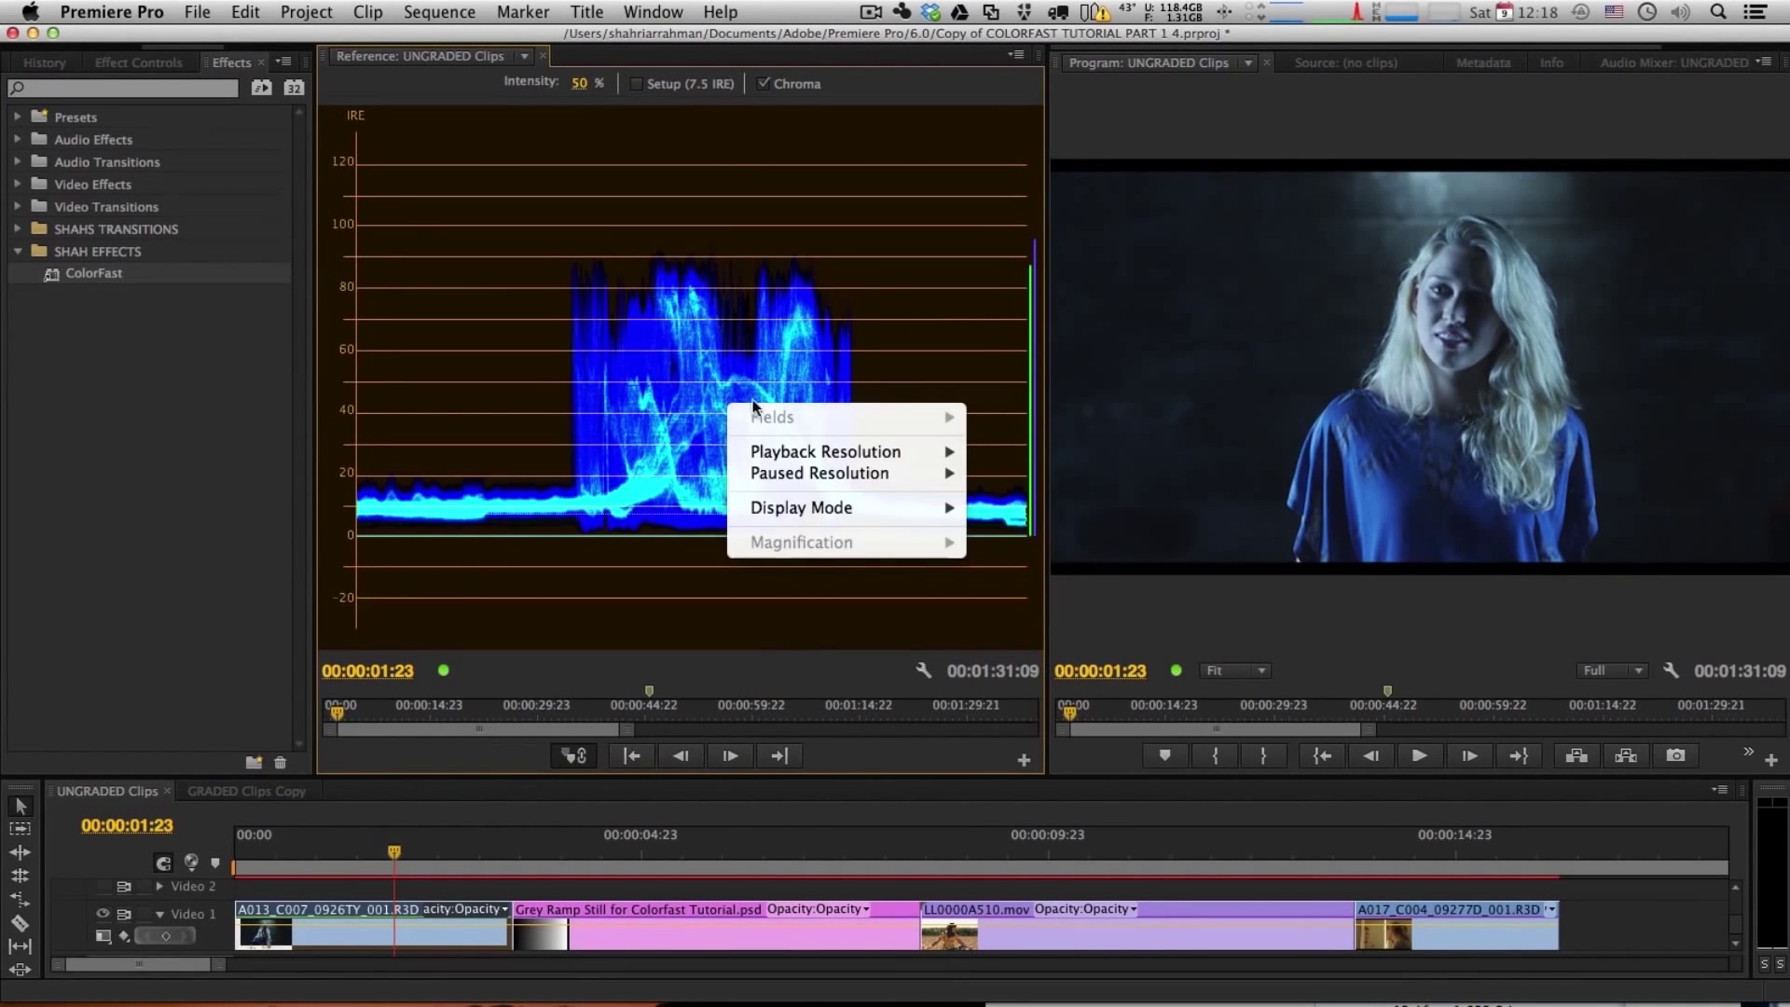
mouse_move(885, 508)
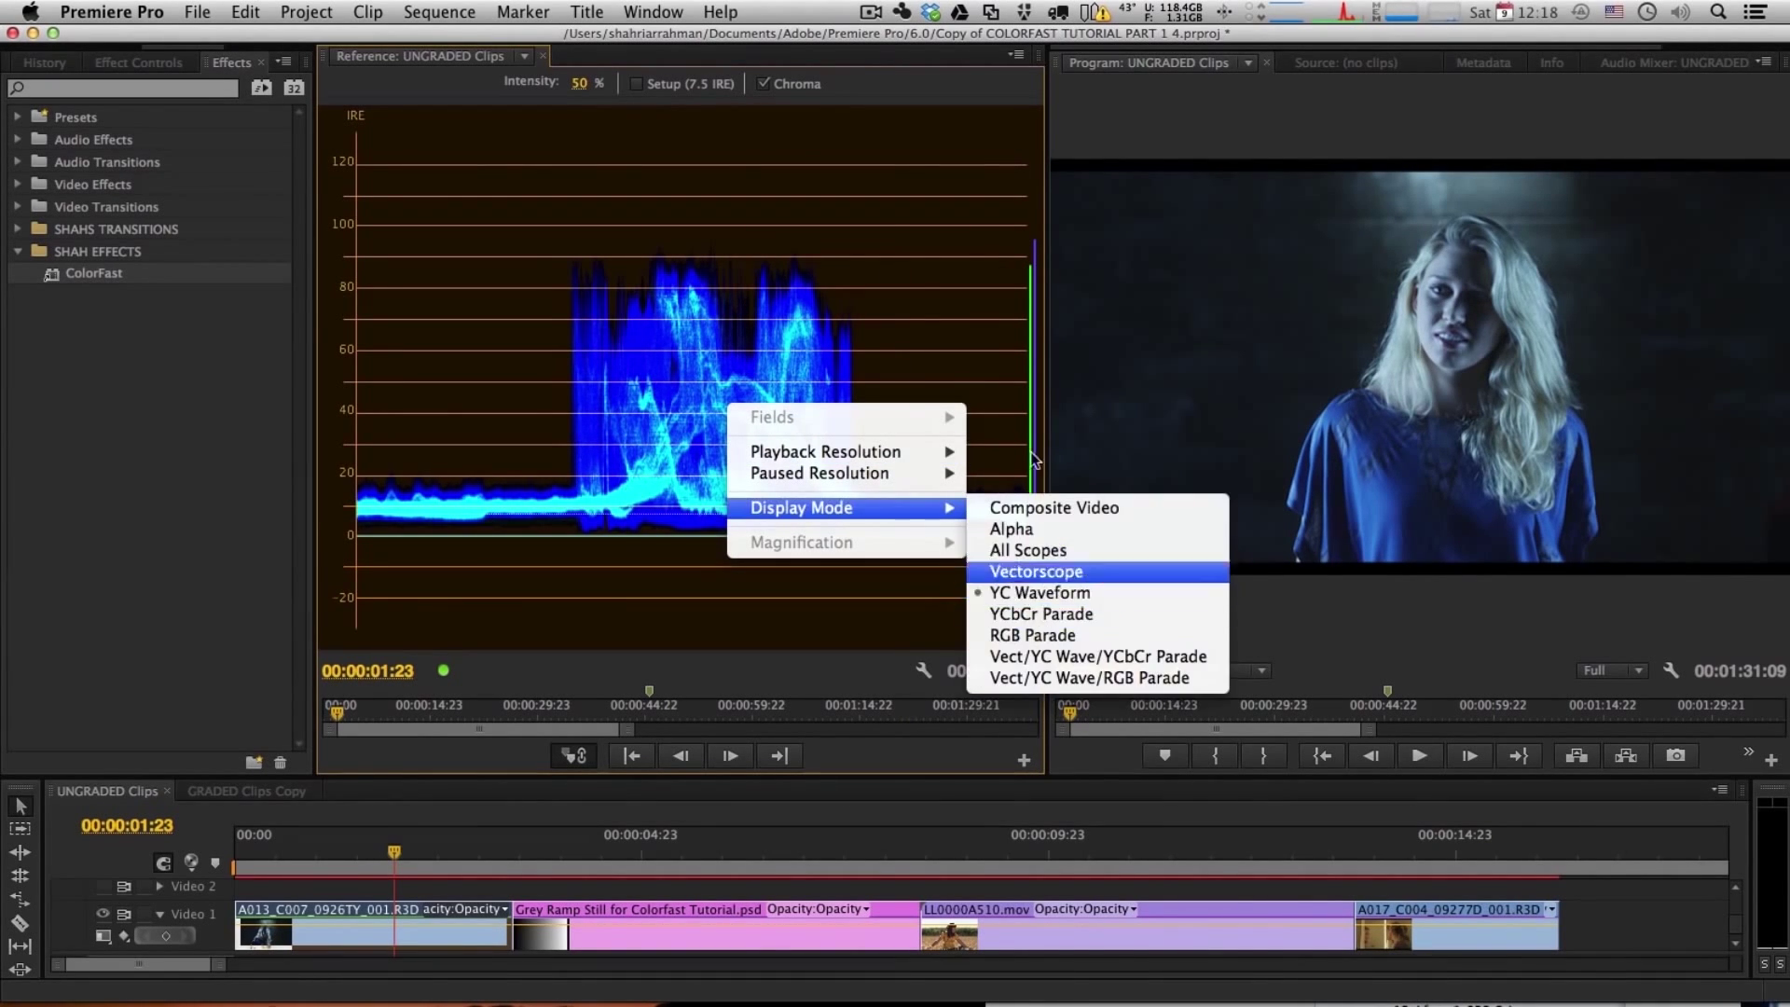
key("Escape")
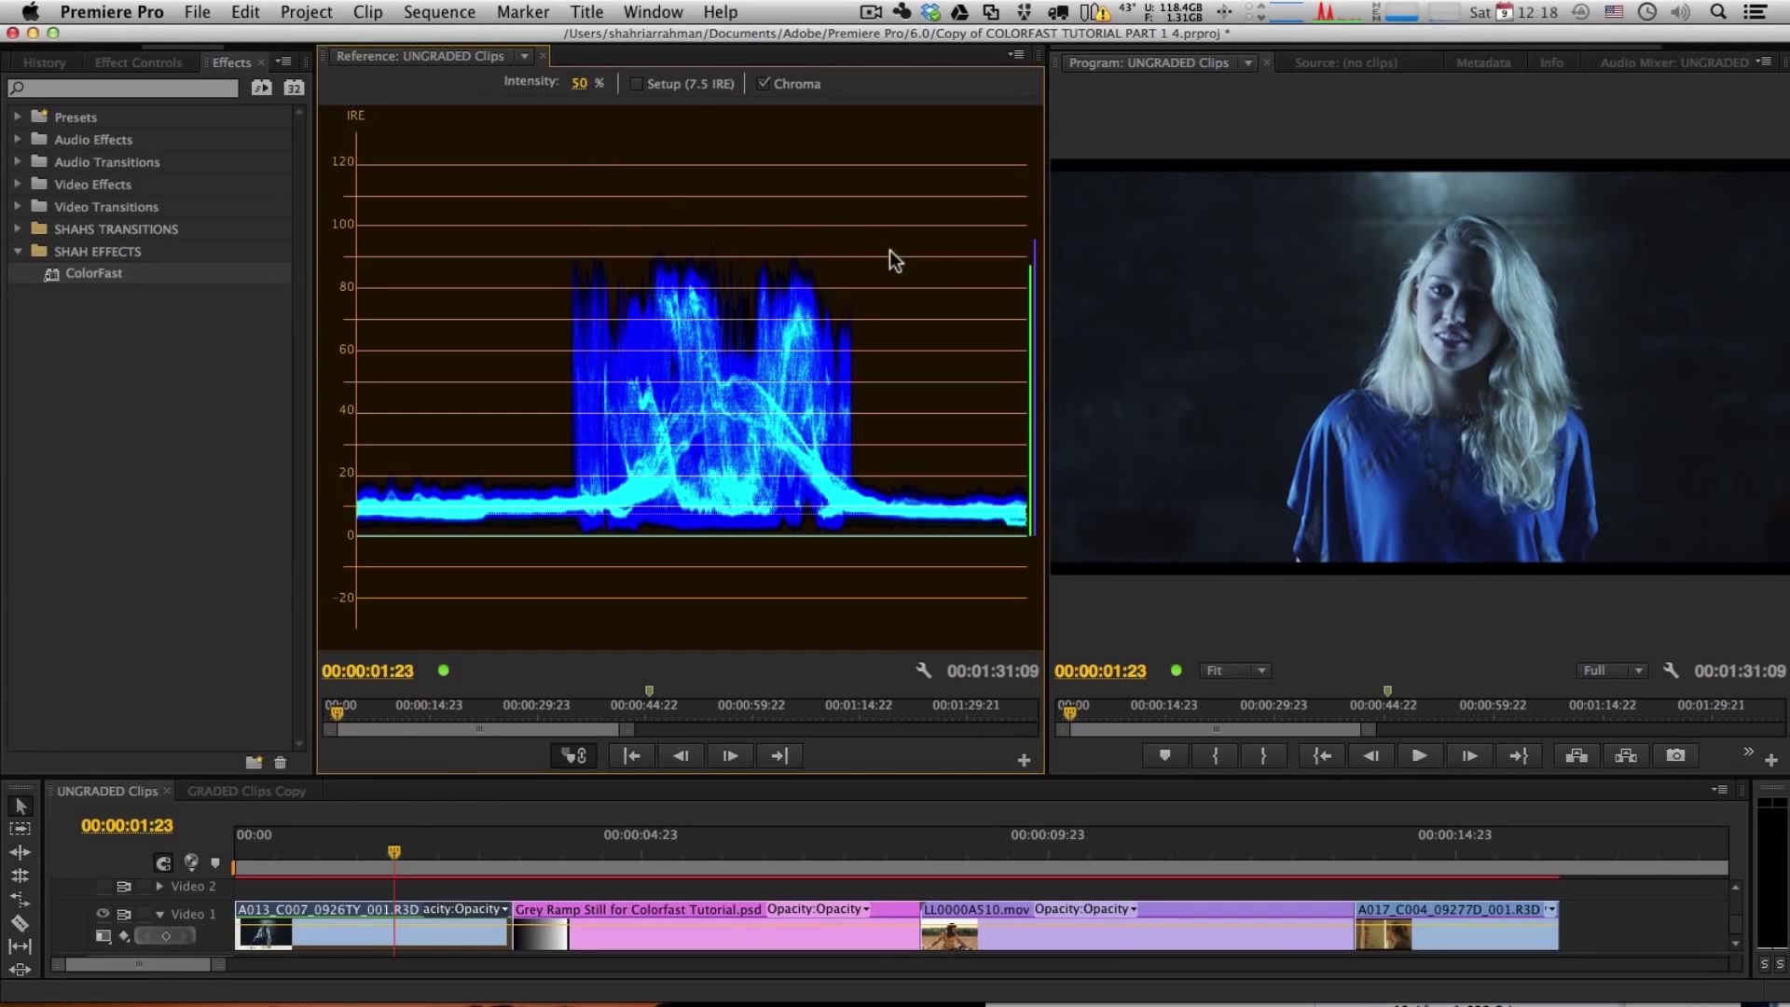
Show the effect controls of the first clip and widen their frame so the ColorFast parameter names are readable
left_click(442, 885)
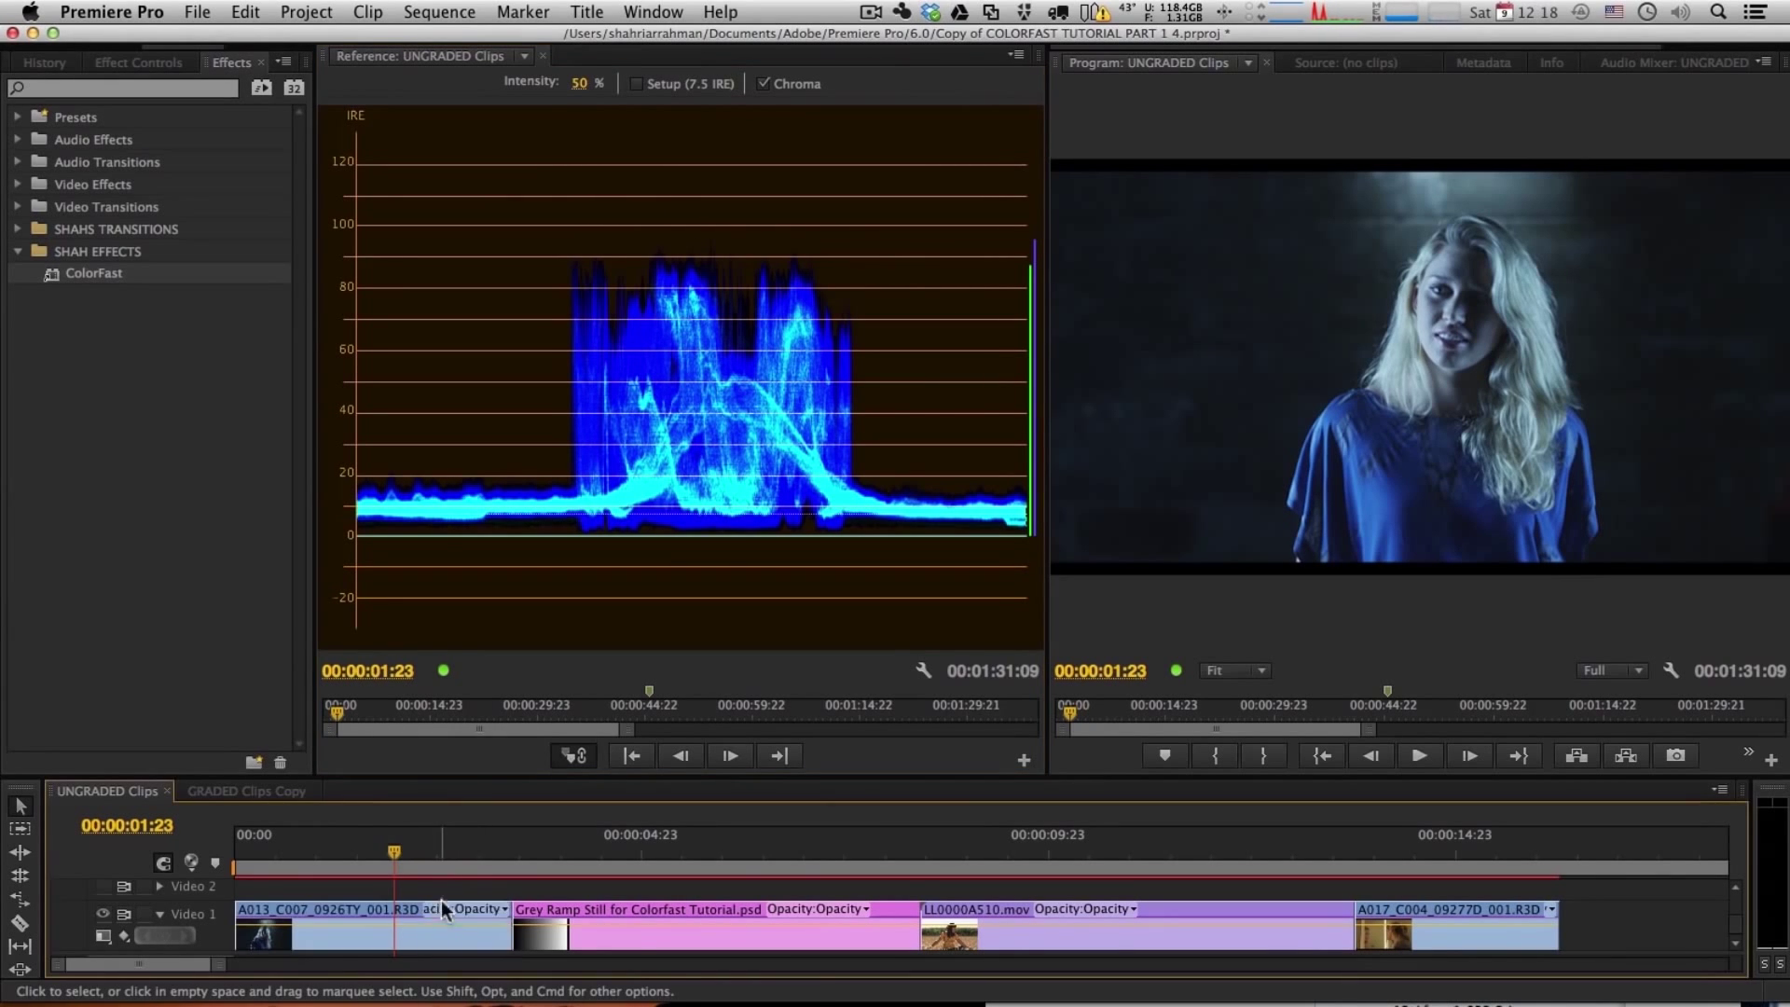
left_click(442, 909)
left_click(147, 61)
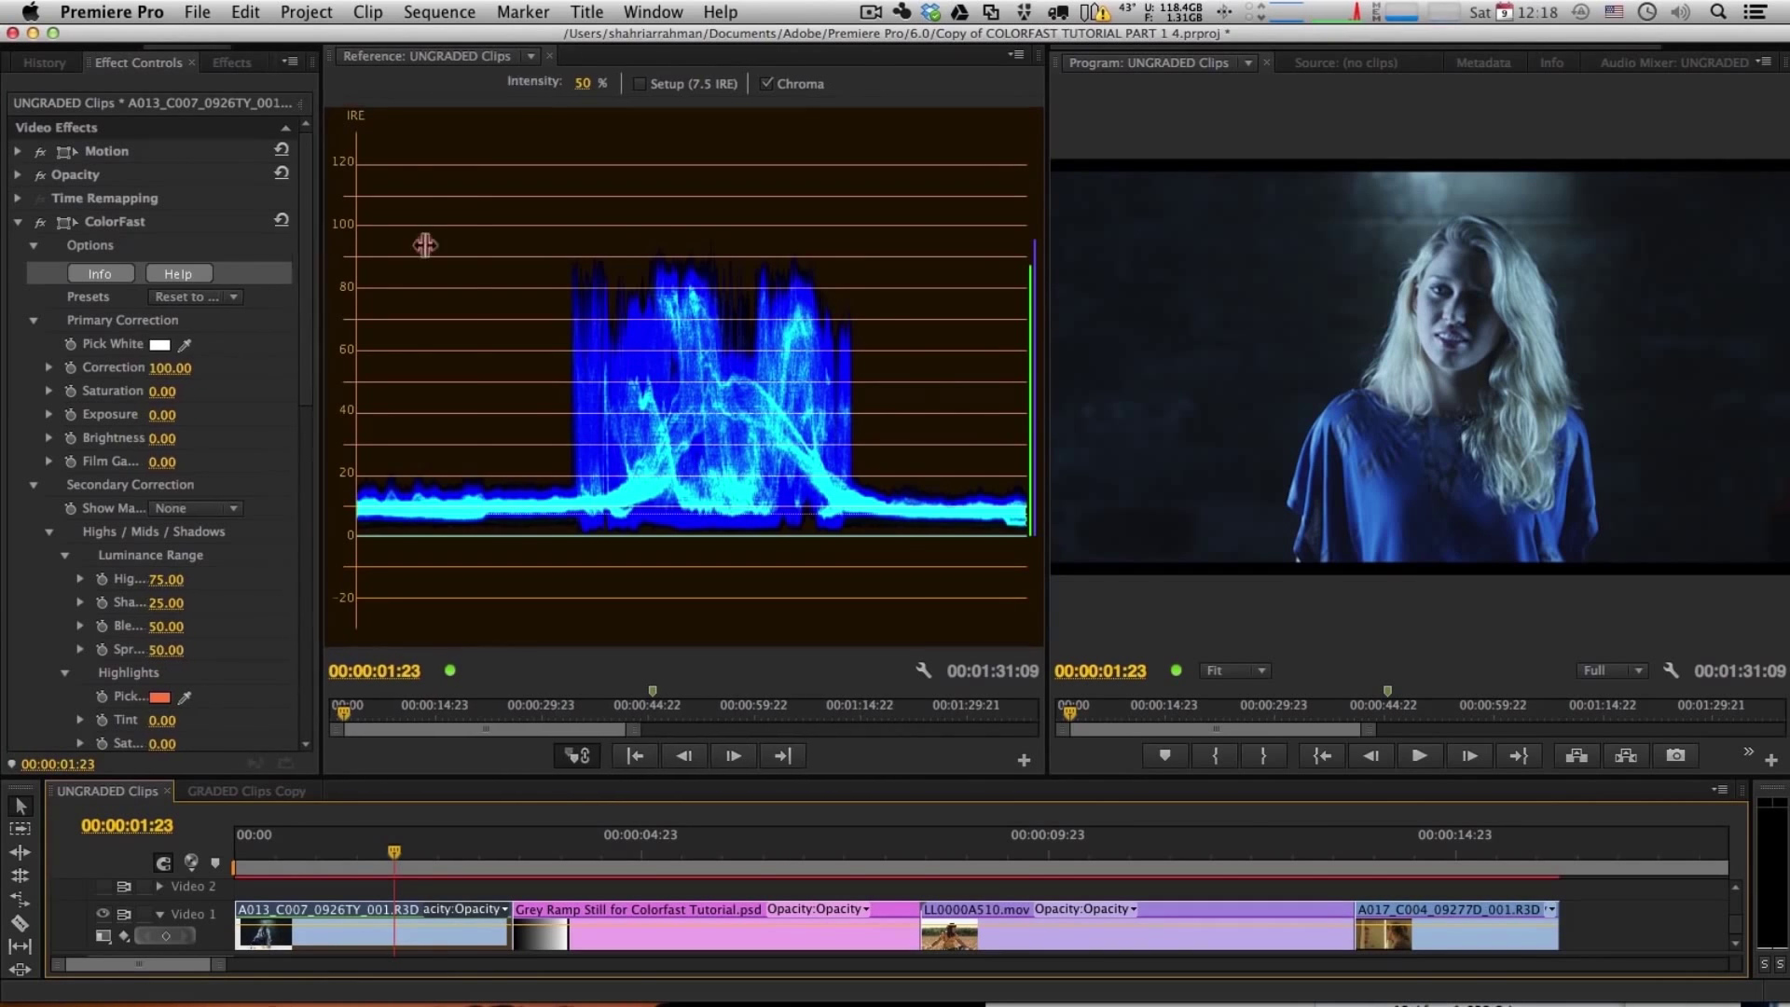
left_click_drag(317, 250, 559, 240)
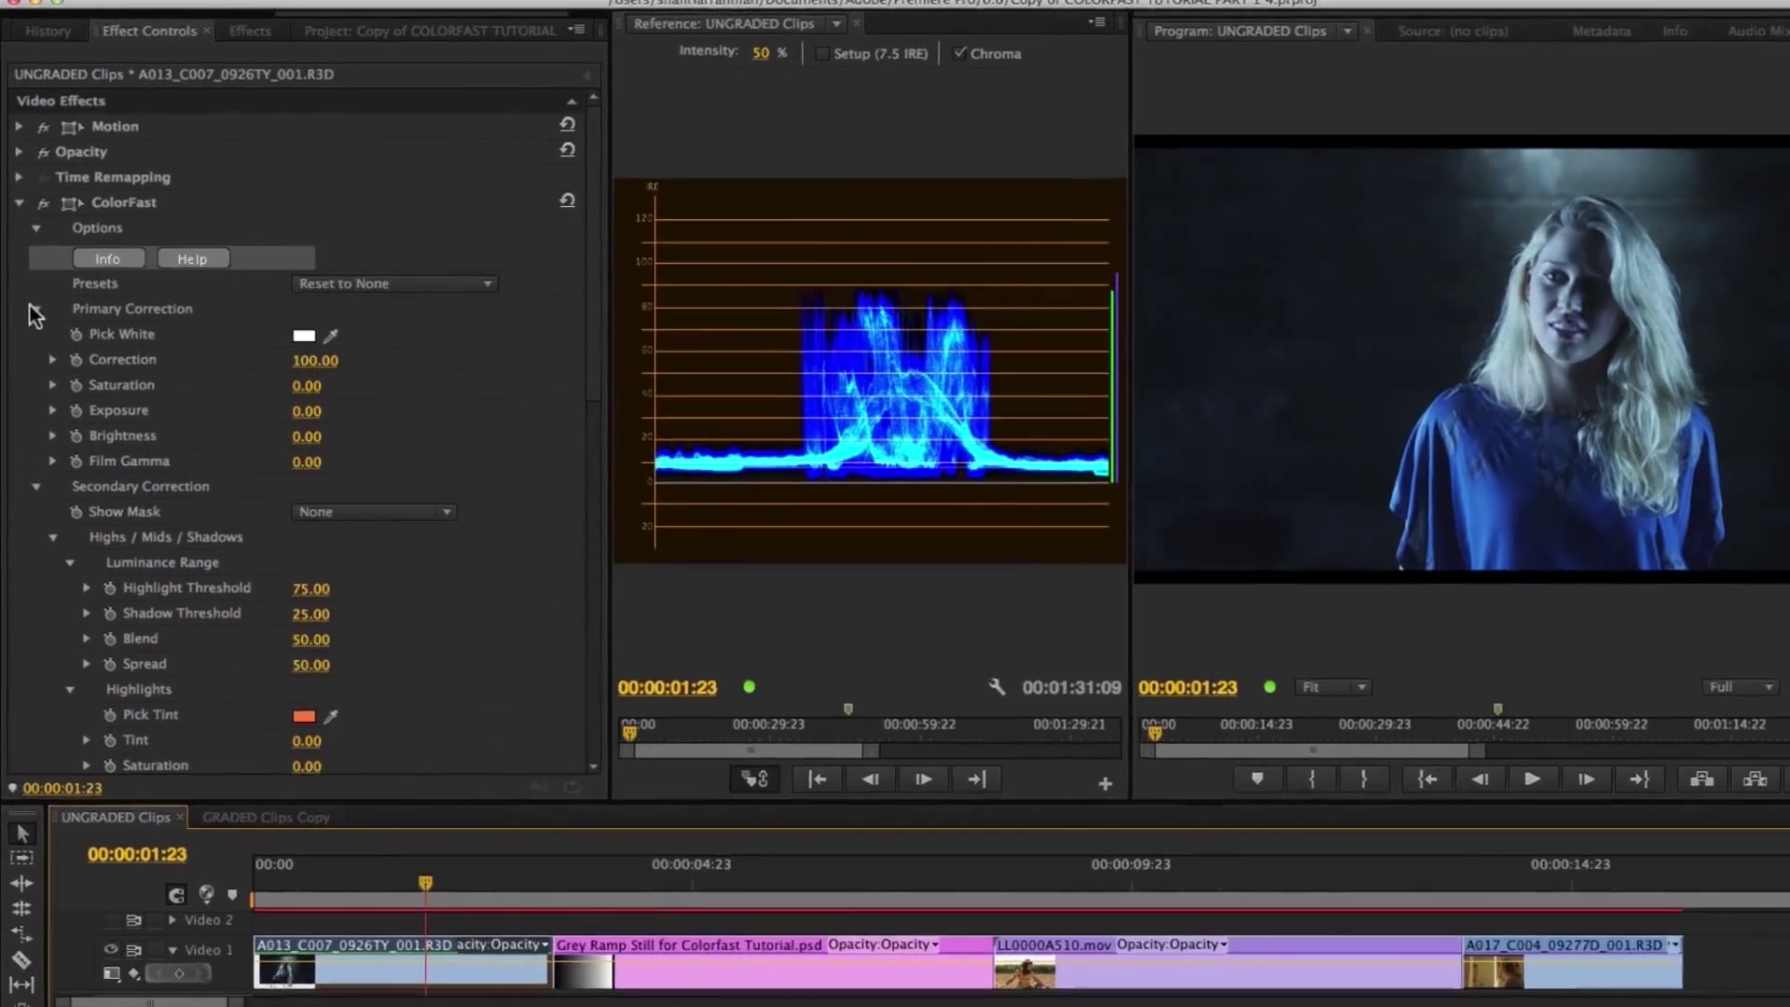
Examine ColorFast's presets, Primary Correction and Secondary Correction parameters, leaving only Primary Correction expanded
left_click(33, 320)
left_click(51, 290)
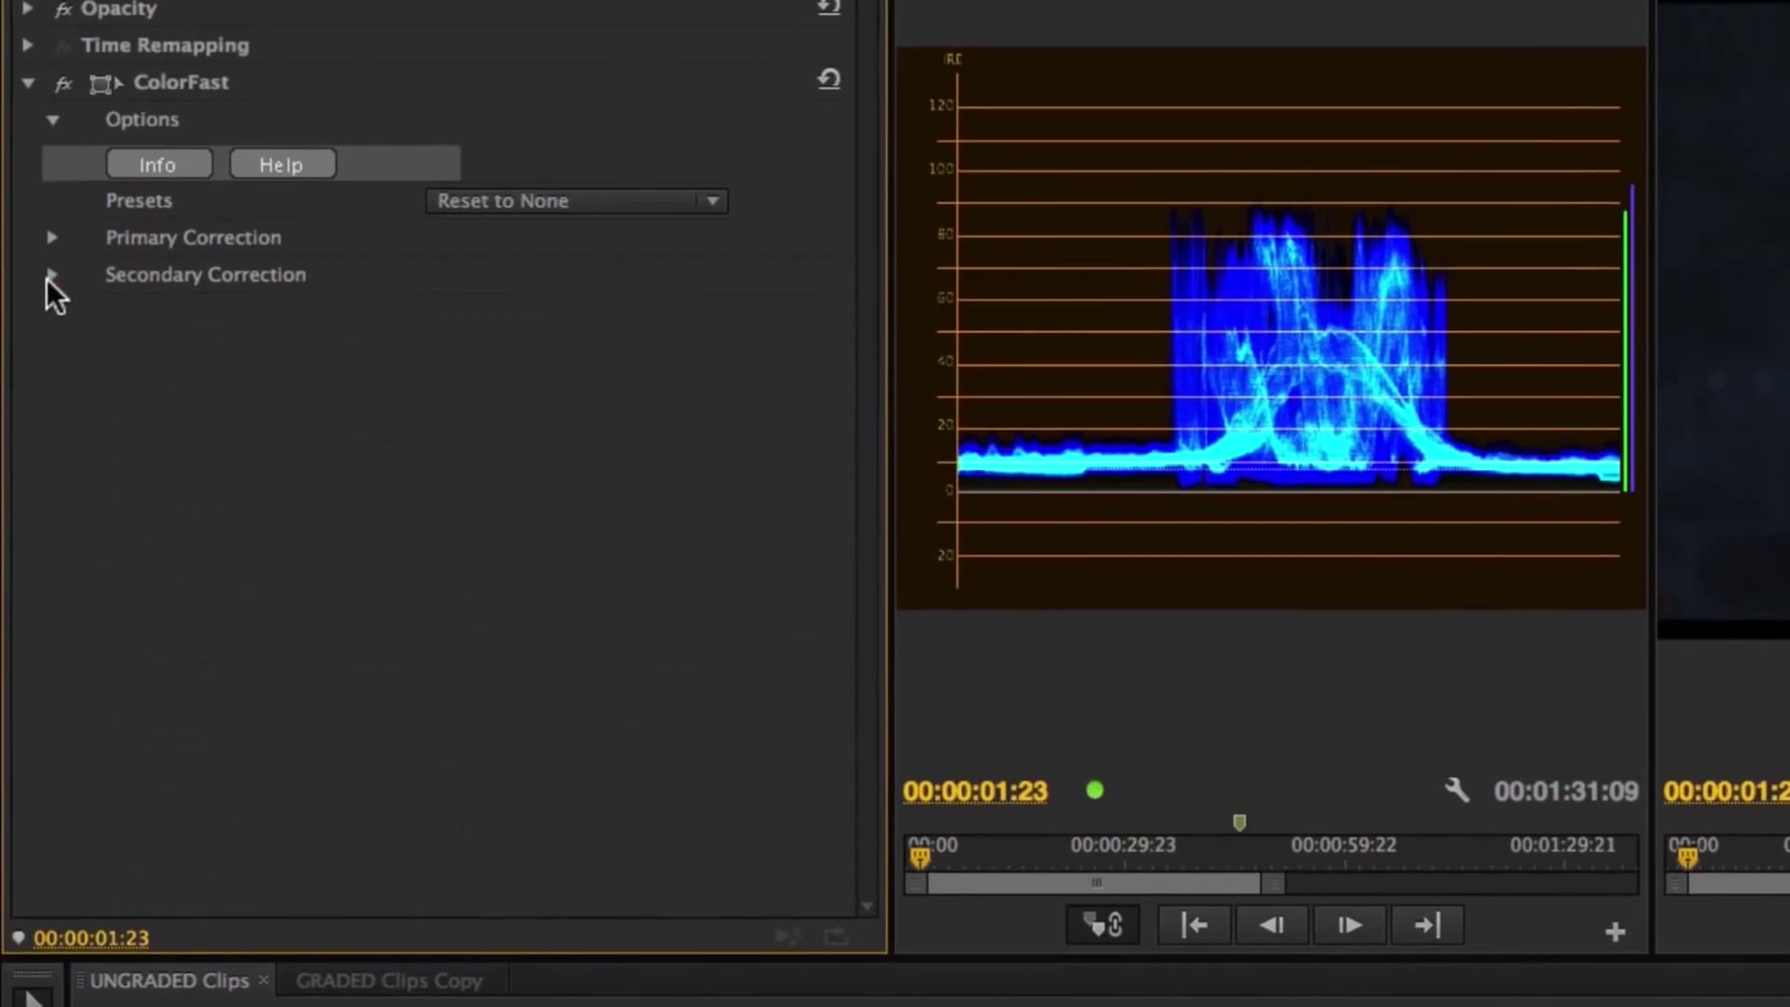
left_click(51, 120)
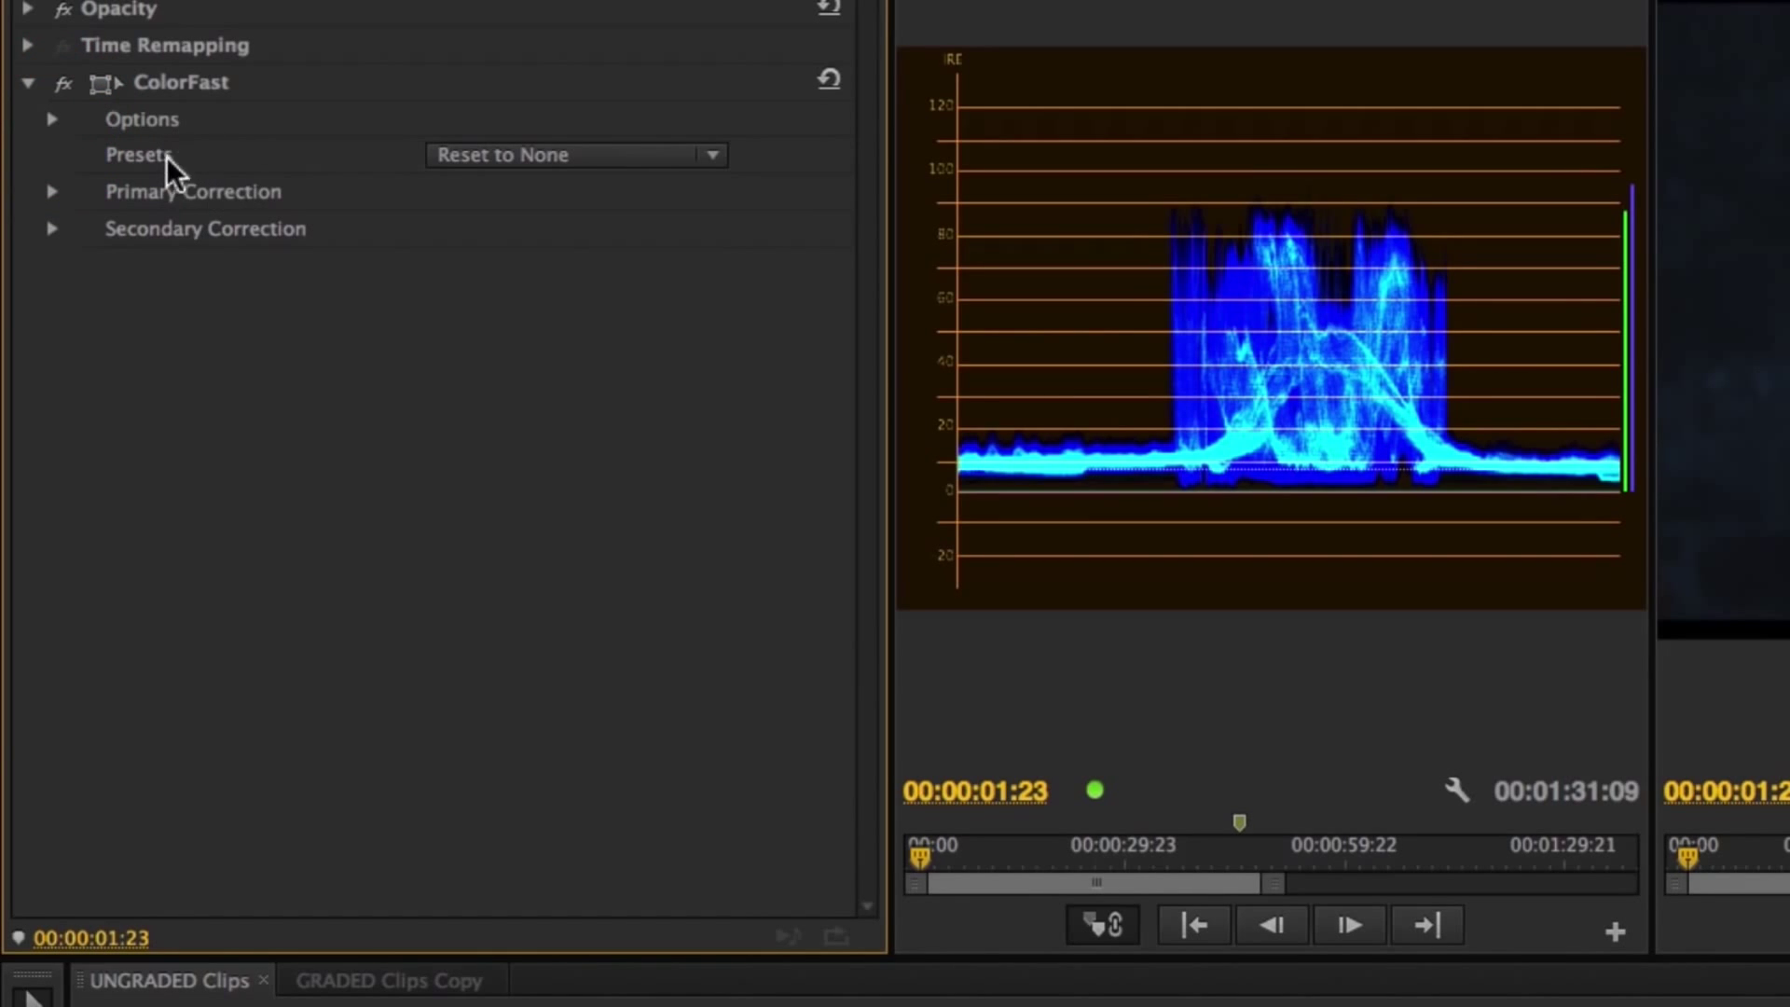
left_click(687, 157)
left_click(290, 589)
left_click(52, 191)
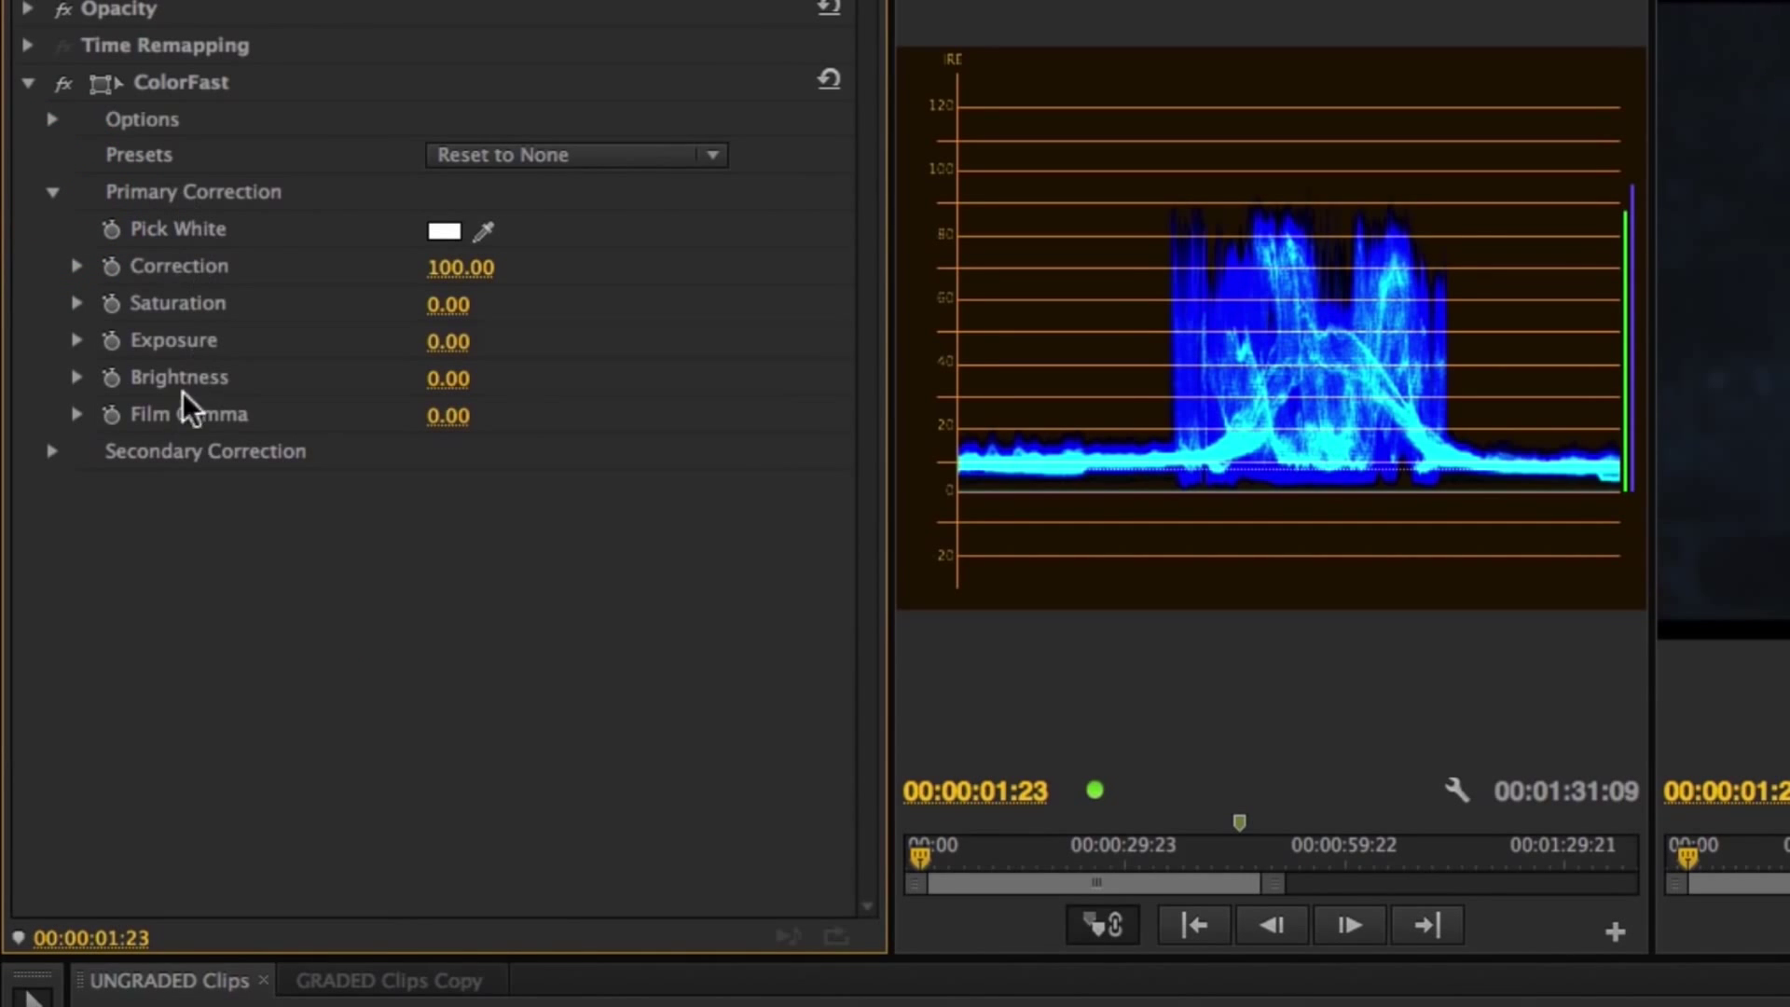
left_click(52, 451)
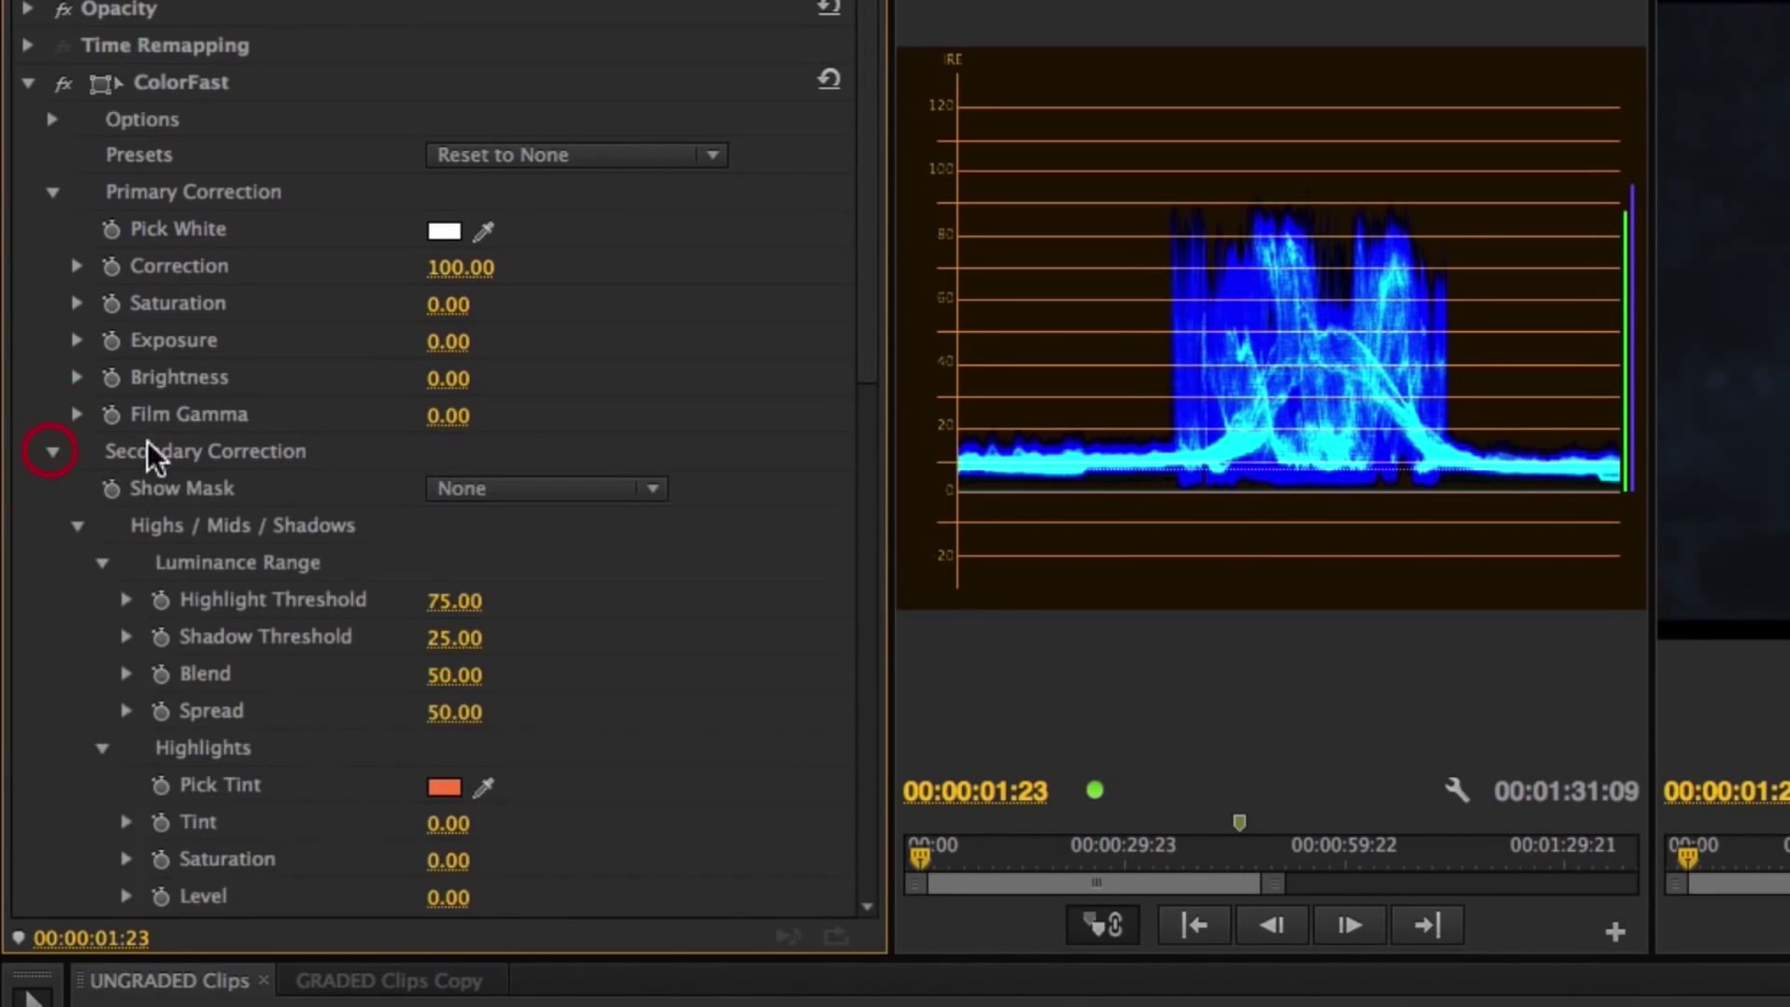
left_click(76, 526)
left_click(52, 453)
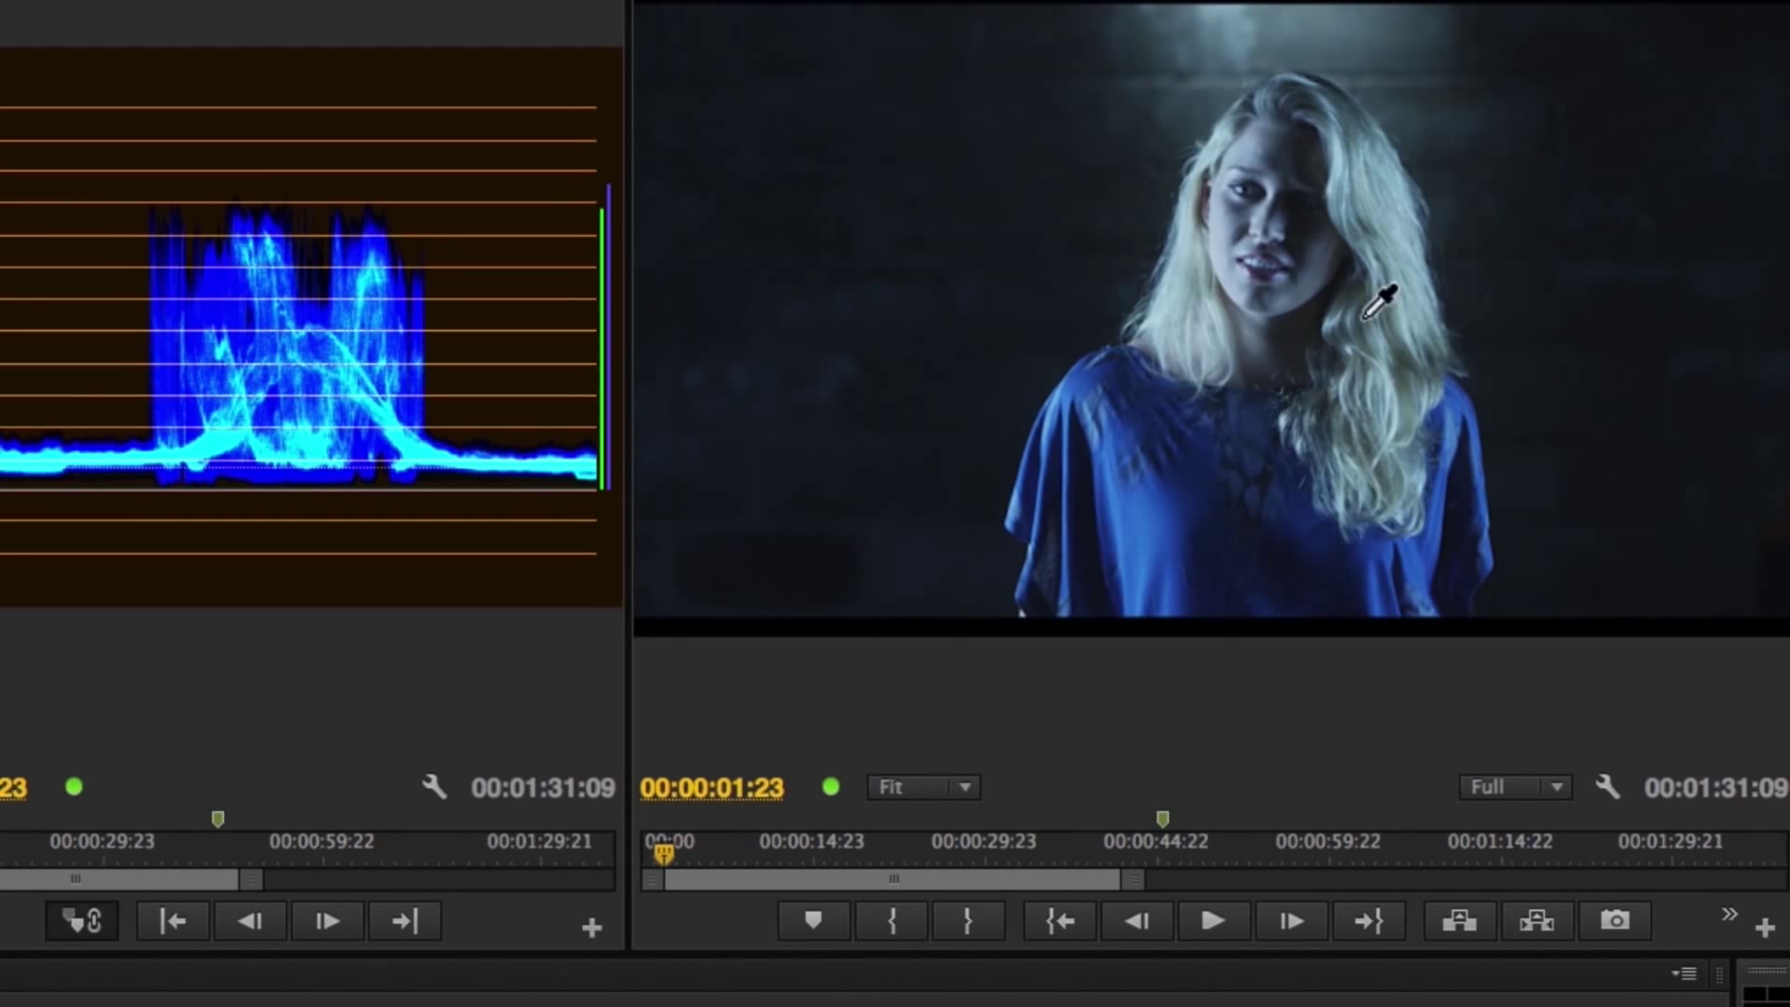
Sample ColorFast's Pick White colour from the woman in the first clip and set the primary Saturation to 31
left_click(1216, 249)
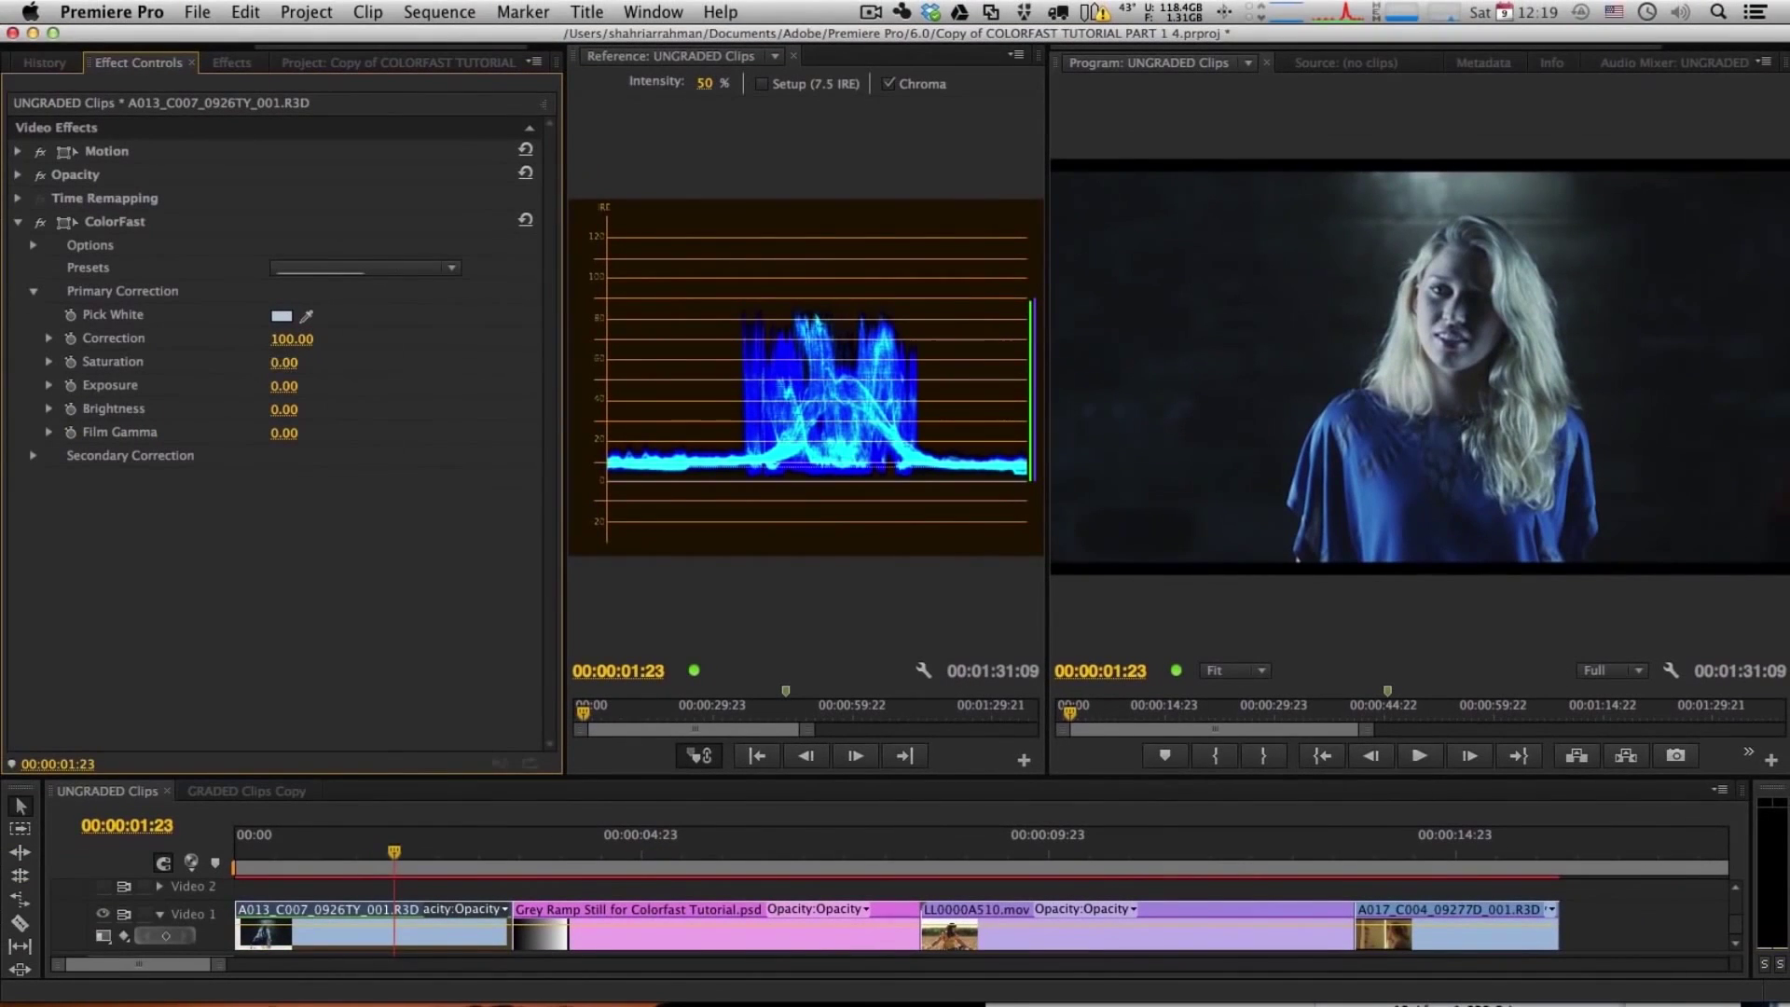
left_click_drag(284, 363, 298, 362)
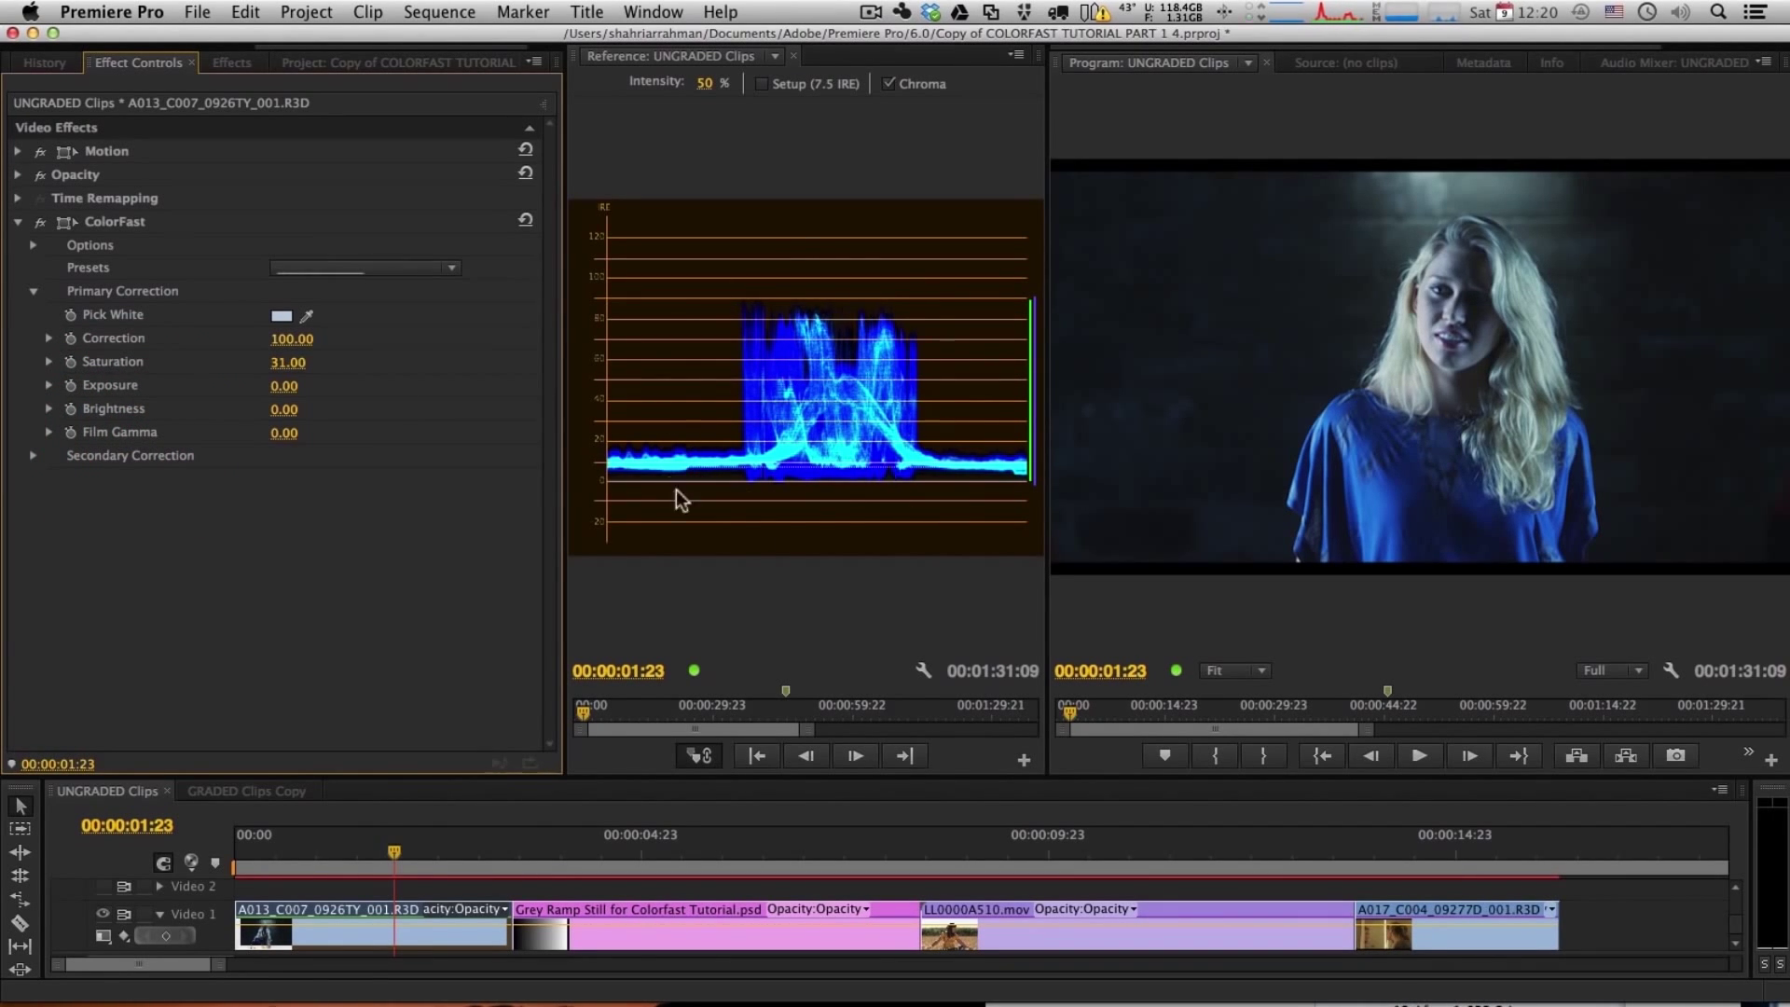
Select the Grey Ramp Still clip at 00:00:04:12 and leave only the first ColorFast effect's Primary Correction settings expanded
left_click(600, 851)
left_click(640, 902)
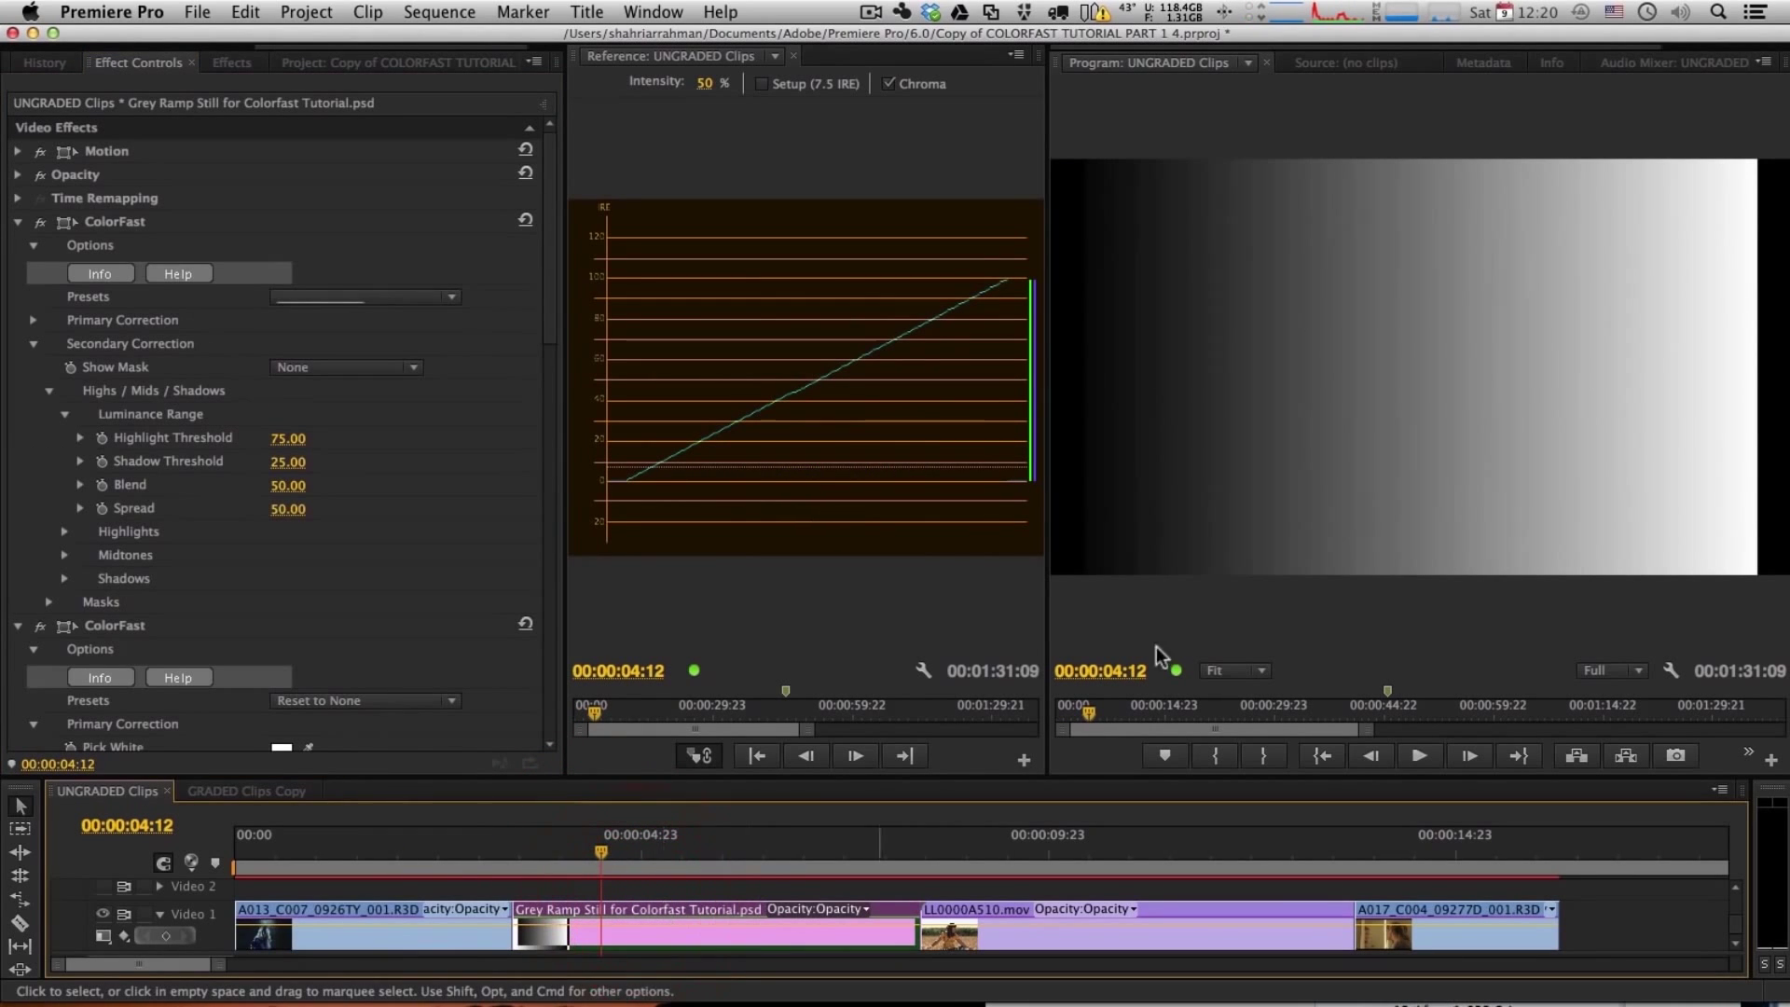
left_click(33, 244)
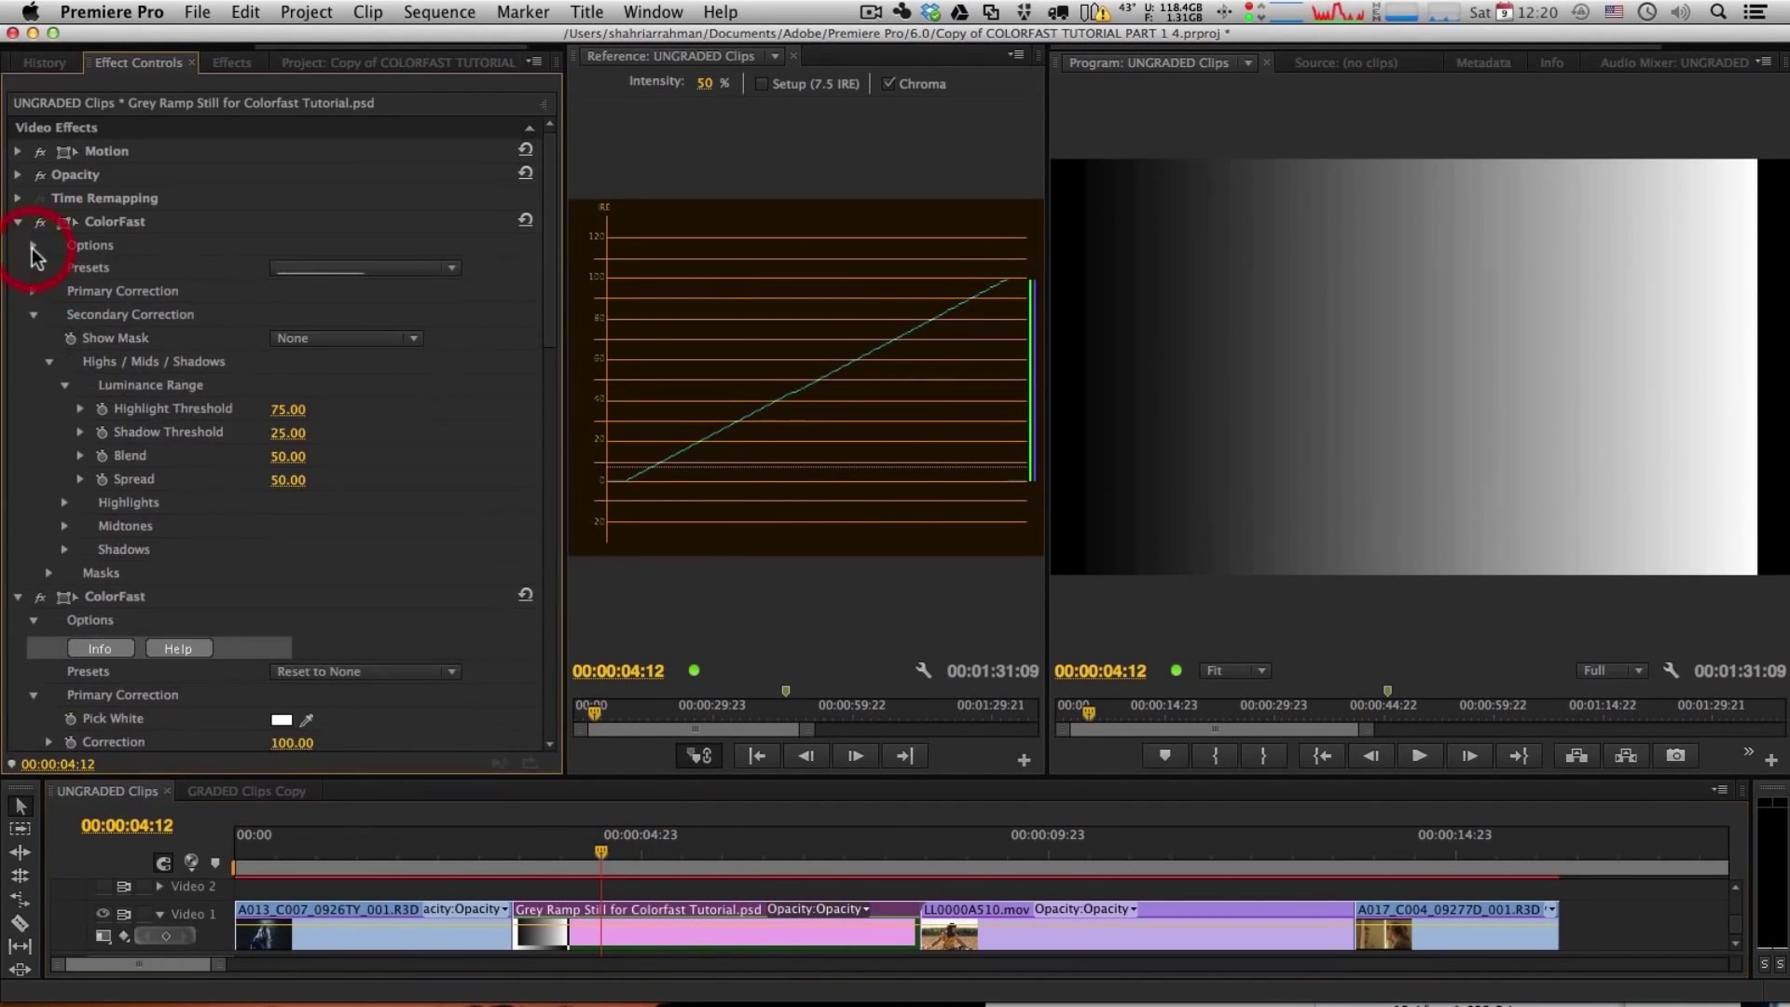
left_click(33, 314)
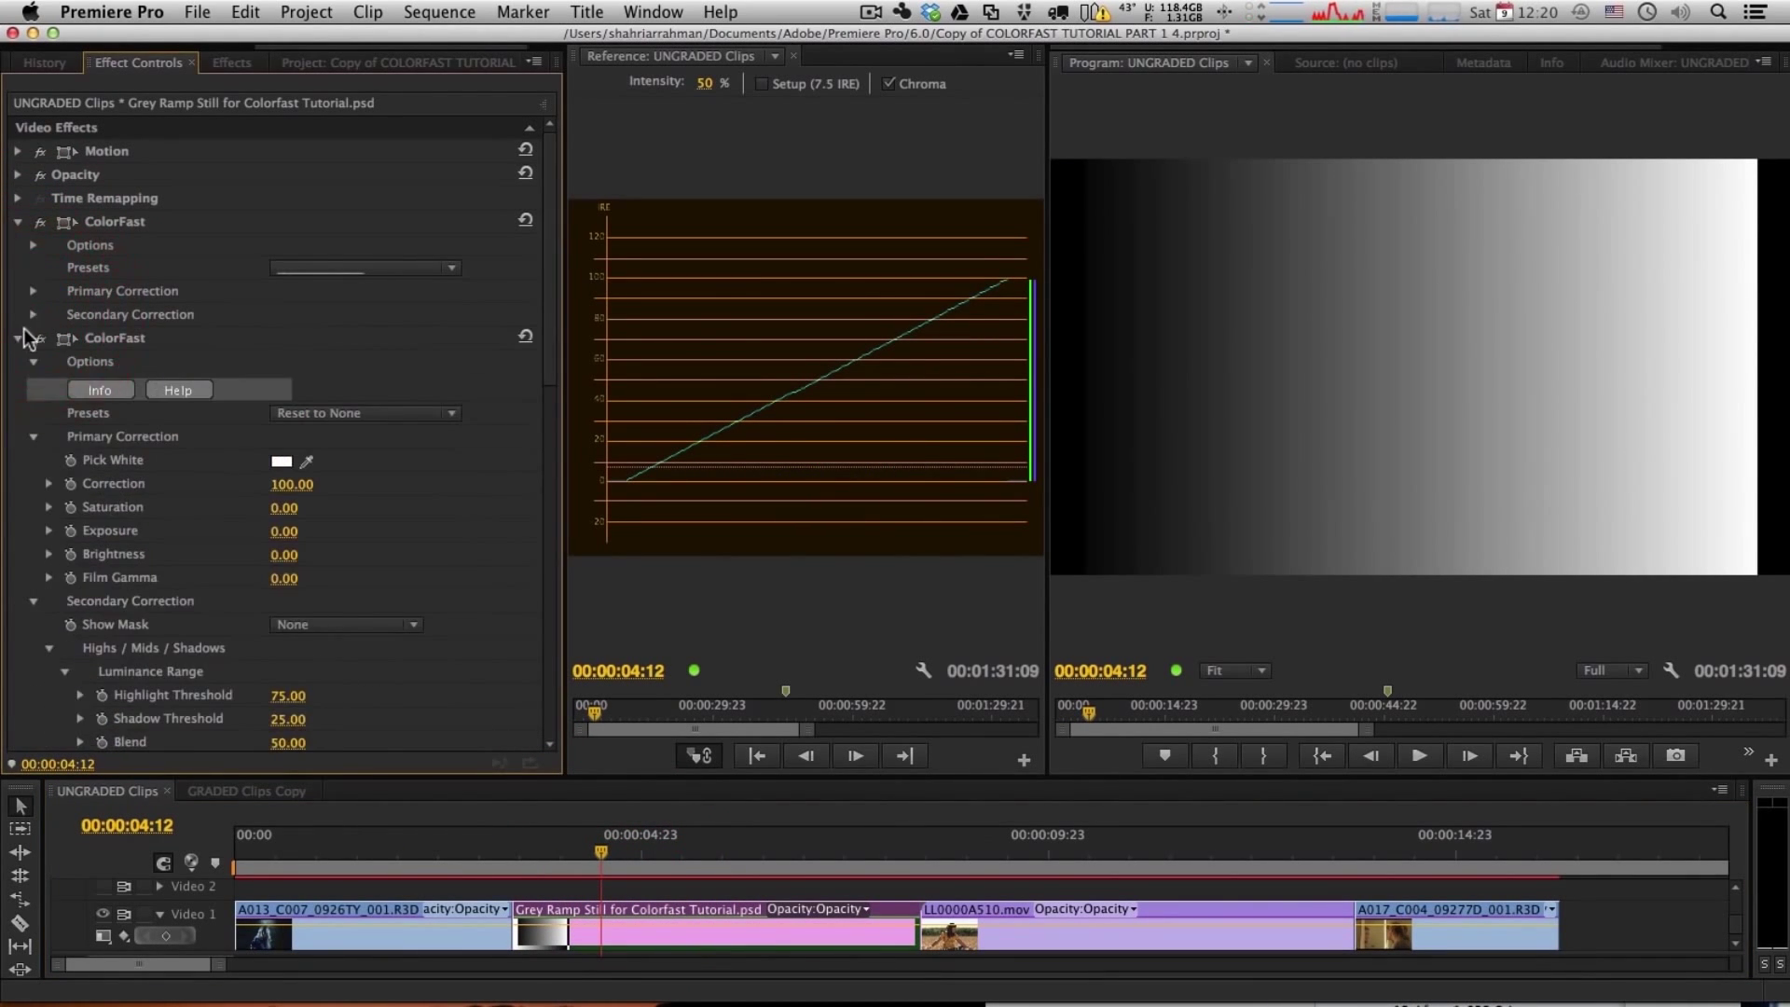
left_click(17, 338)
left_click(34, 291)
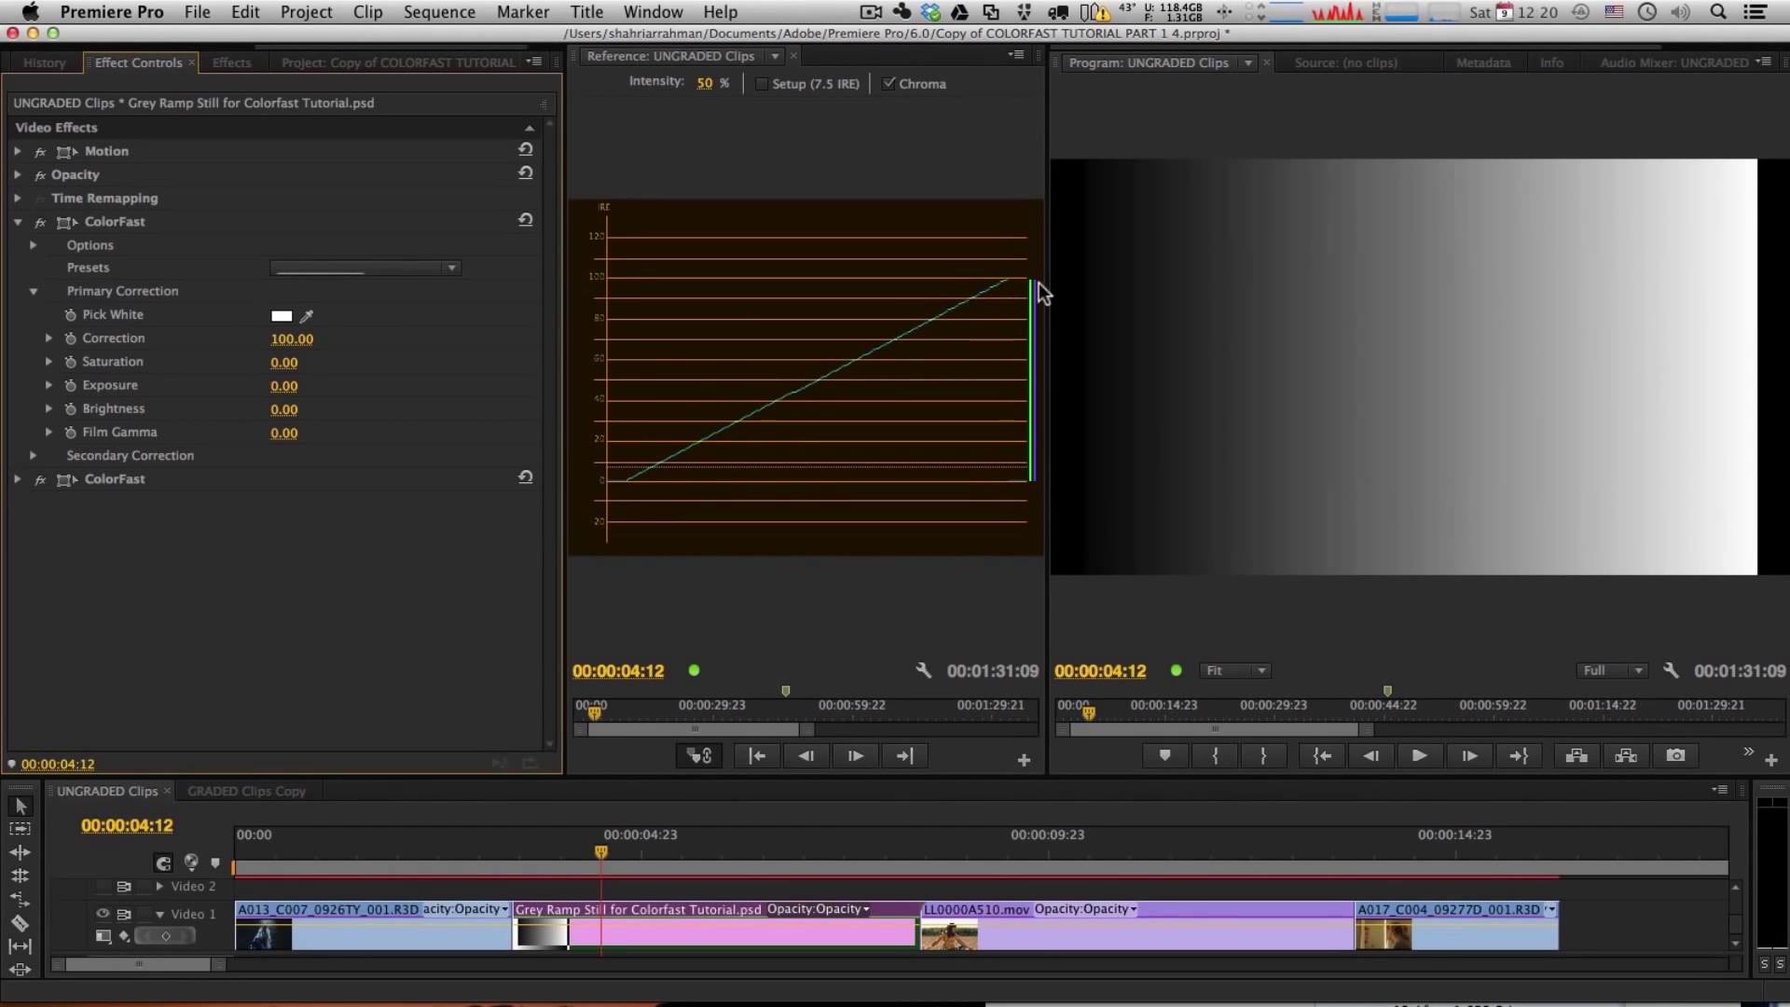
Try Exposure at 46 and -18 on the grey ramp clip, and reset its first ColorFast effect
left_click_drag(285, 390, 327, 390)
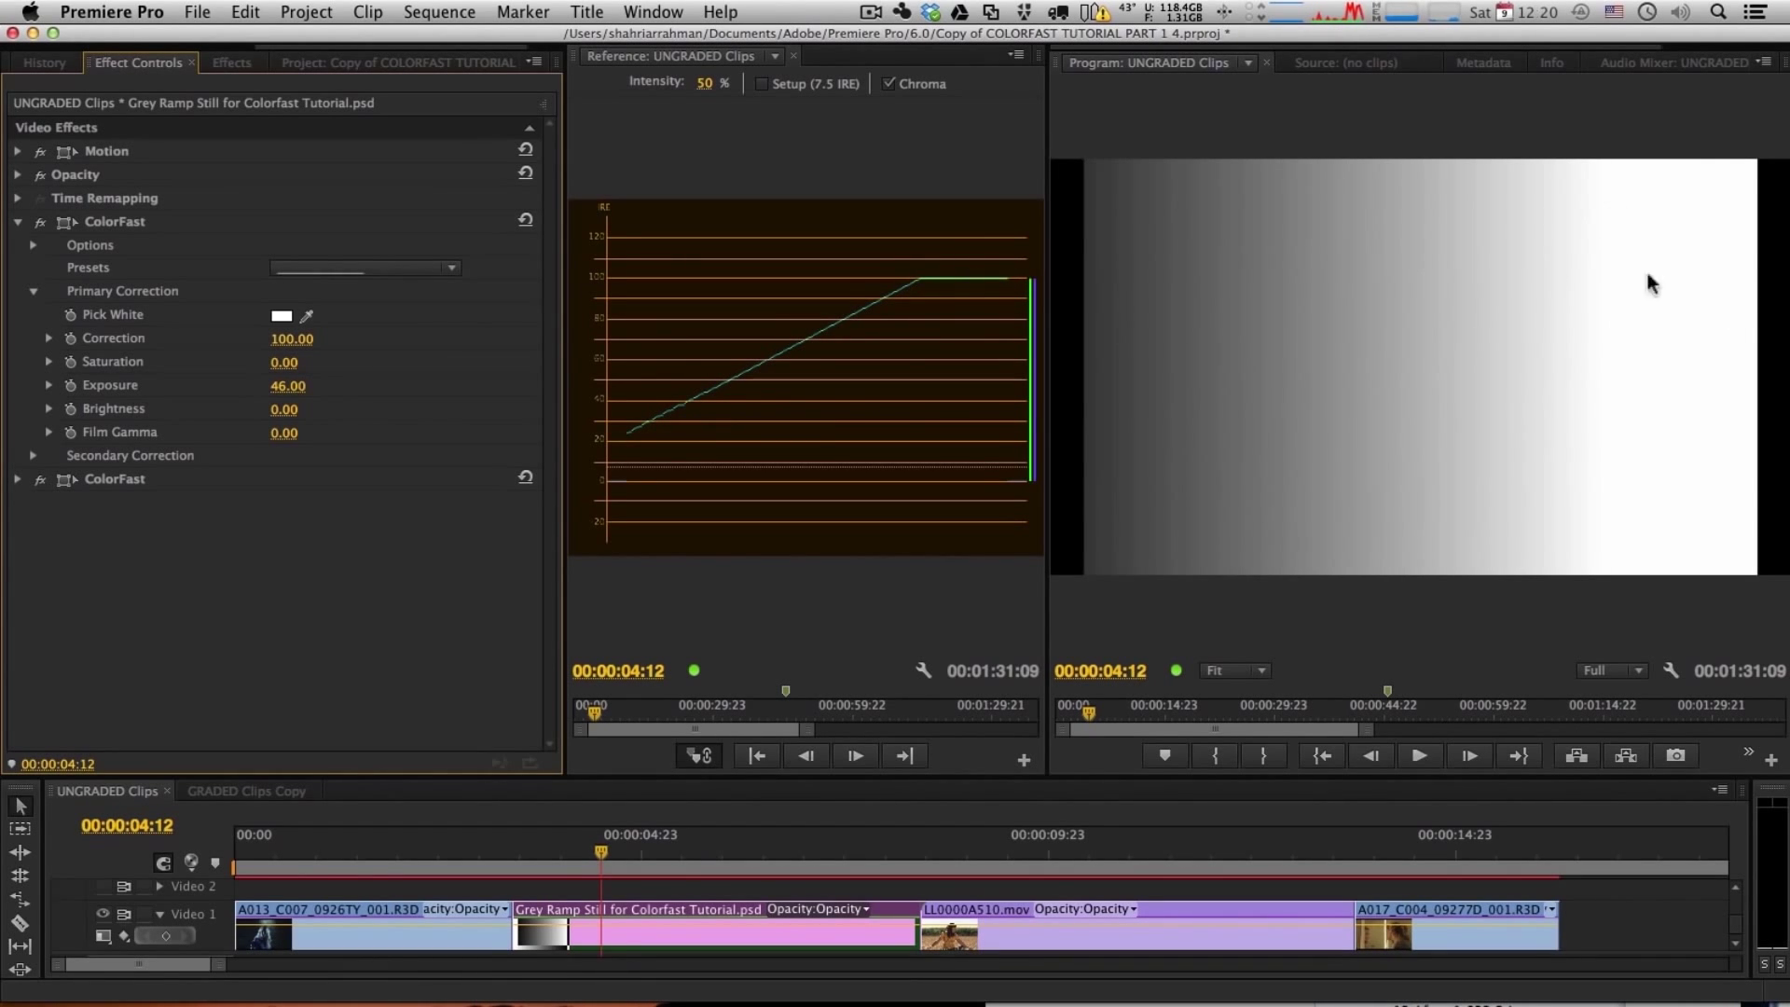
left_click_drag(287, 385, 200, 385)
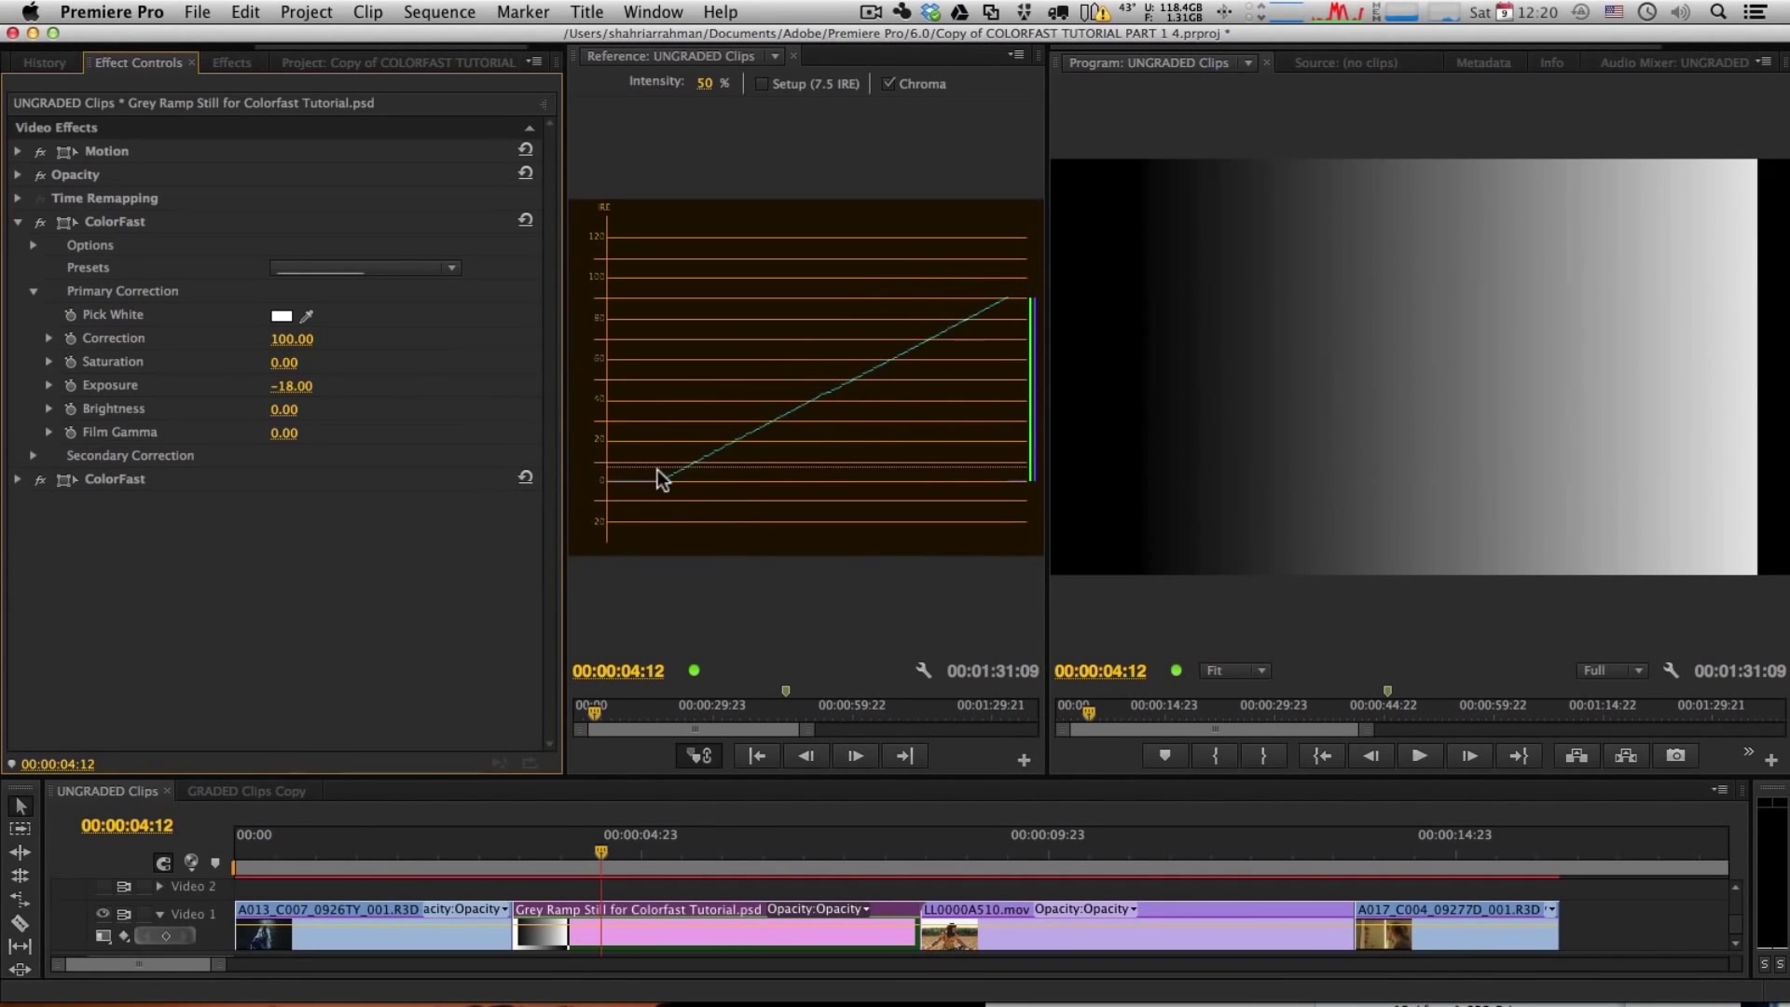
left_click(524, 220)
Try Brightness at 100 and -100 on the grey ramp clip, and reset its first ColorFast effect
left_click_drag(279, 410, 367, 409)
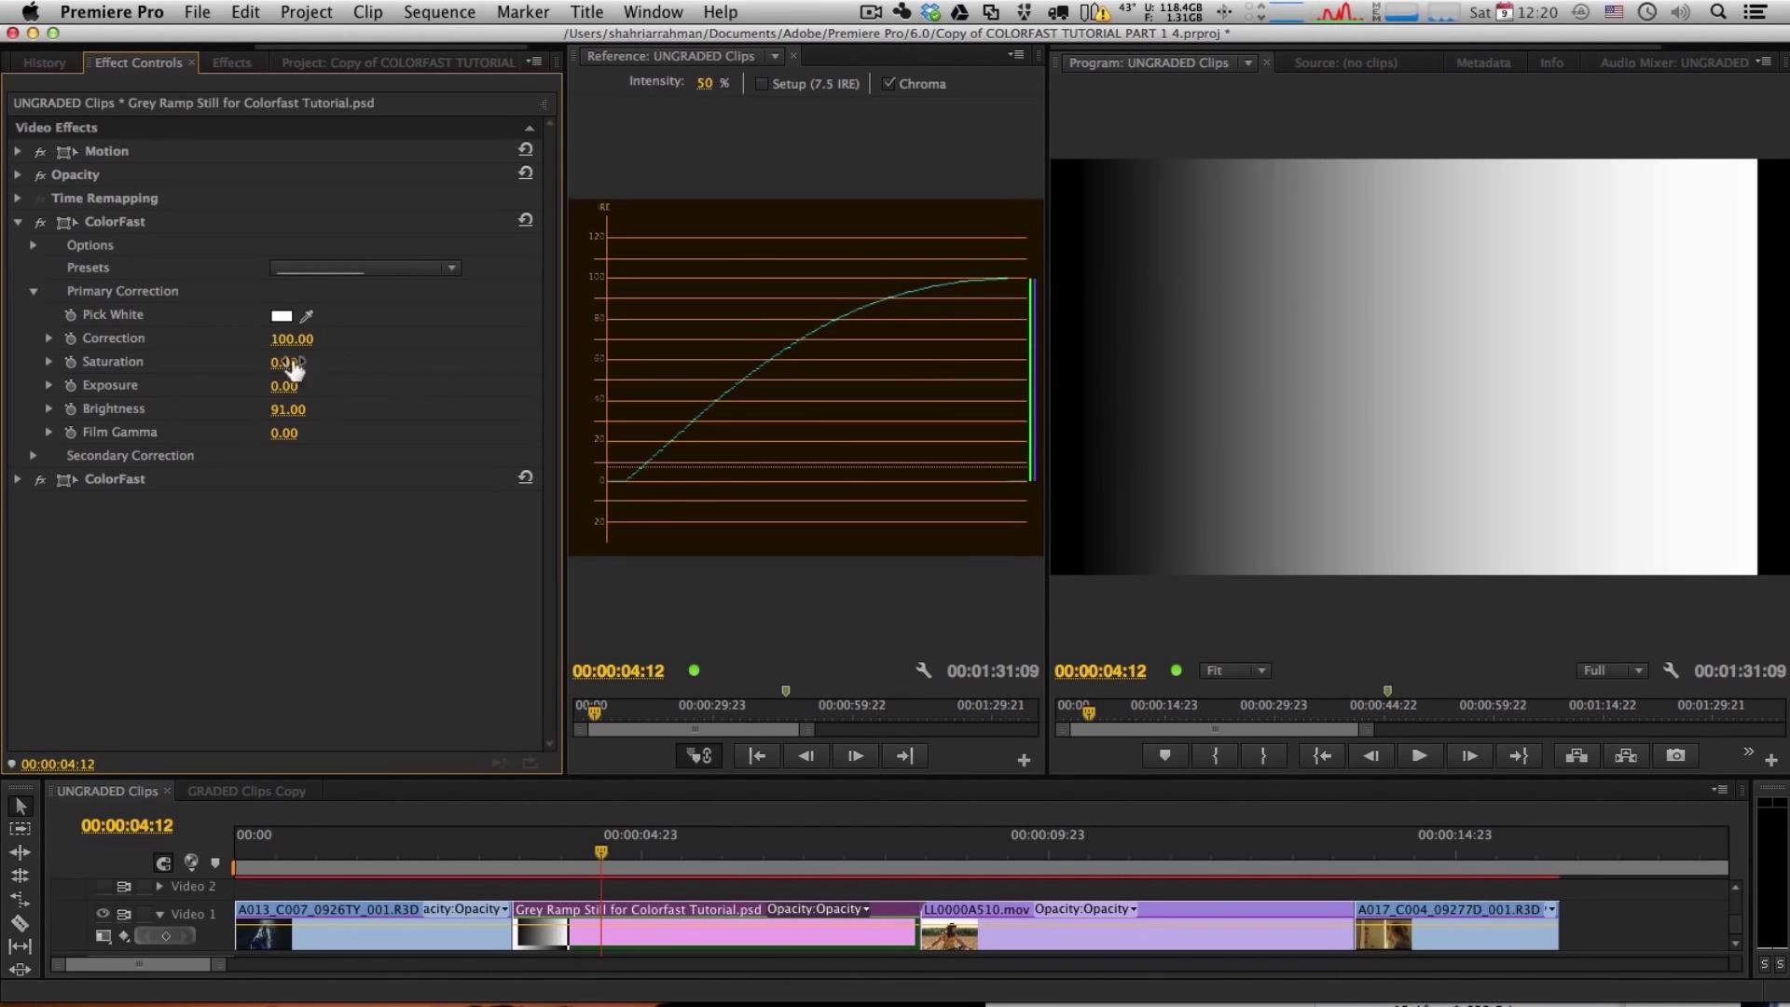
left_click_drag(277, 420, 296, 410)
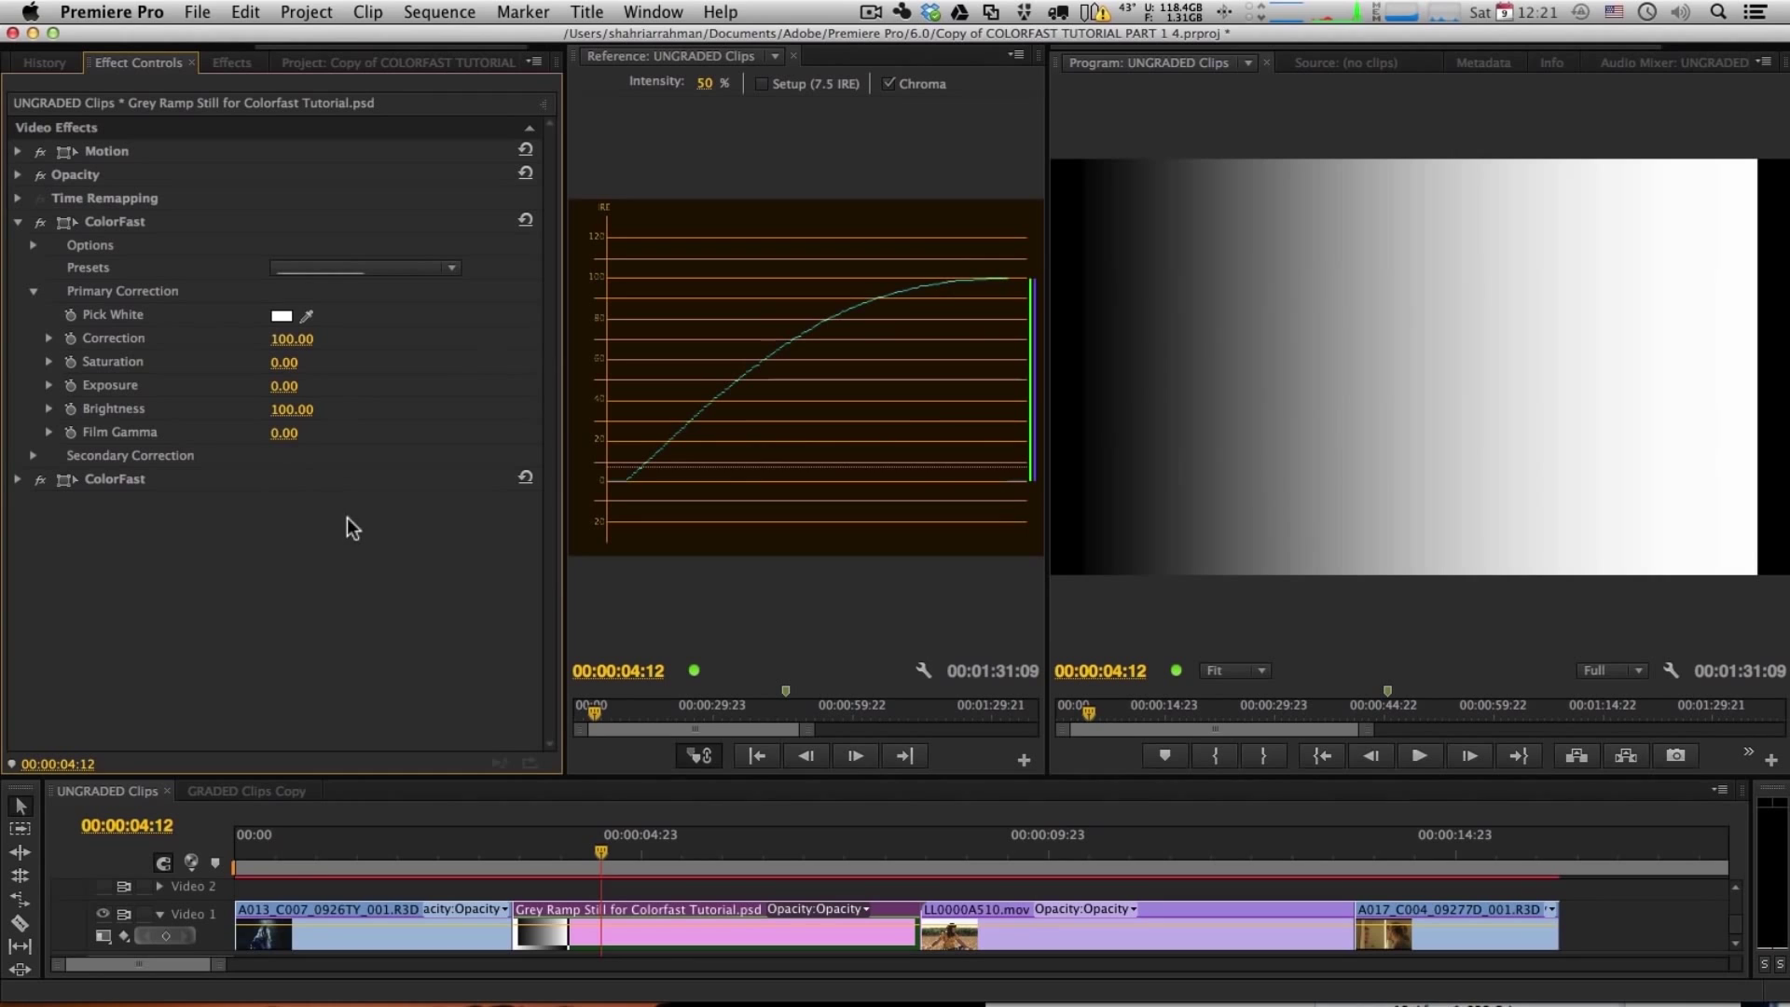
left_click_drag(308, 418, 121, 419)
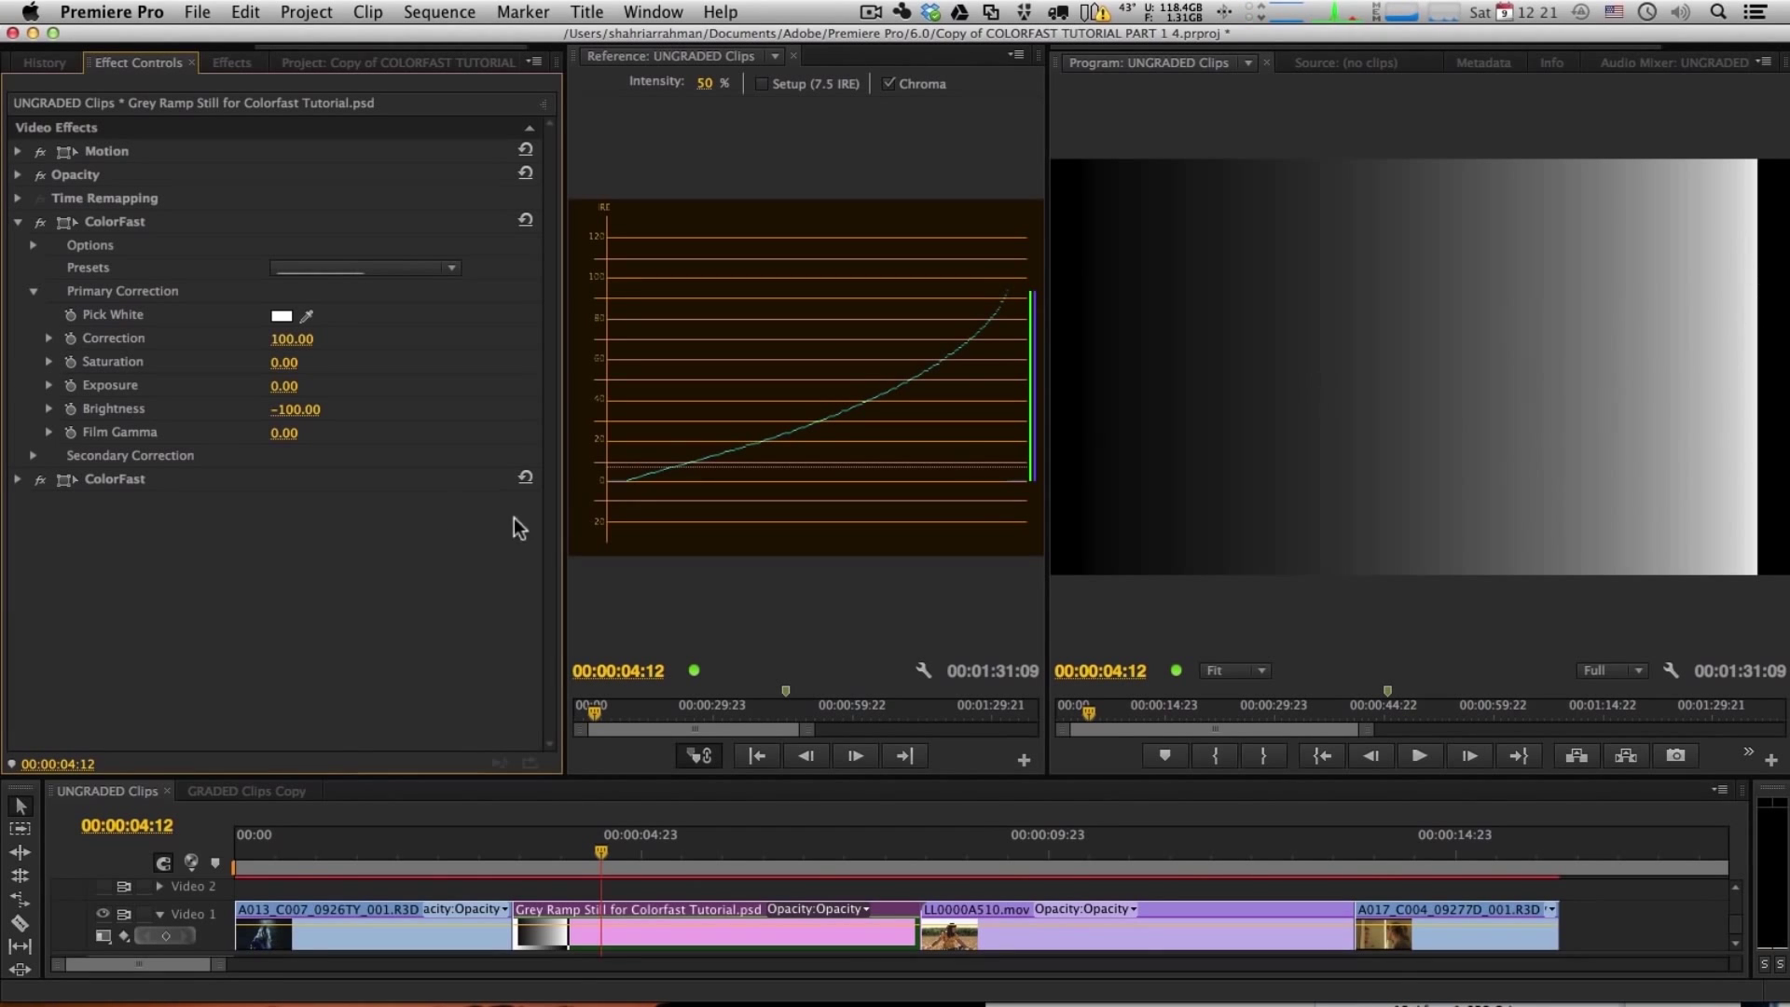
left_click(525, 221)
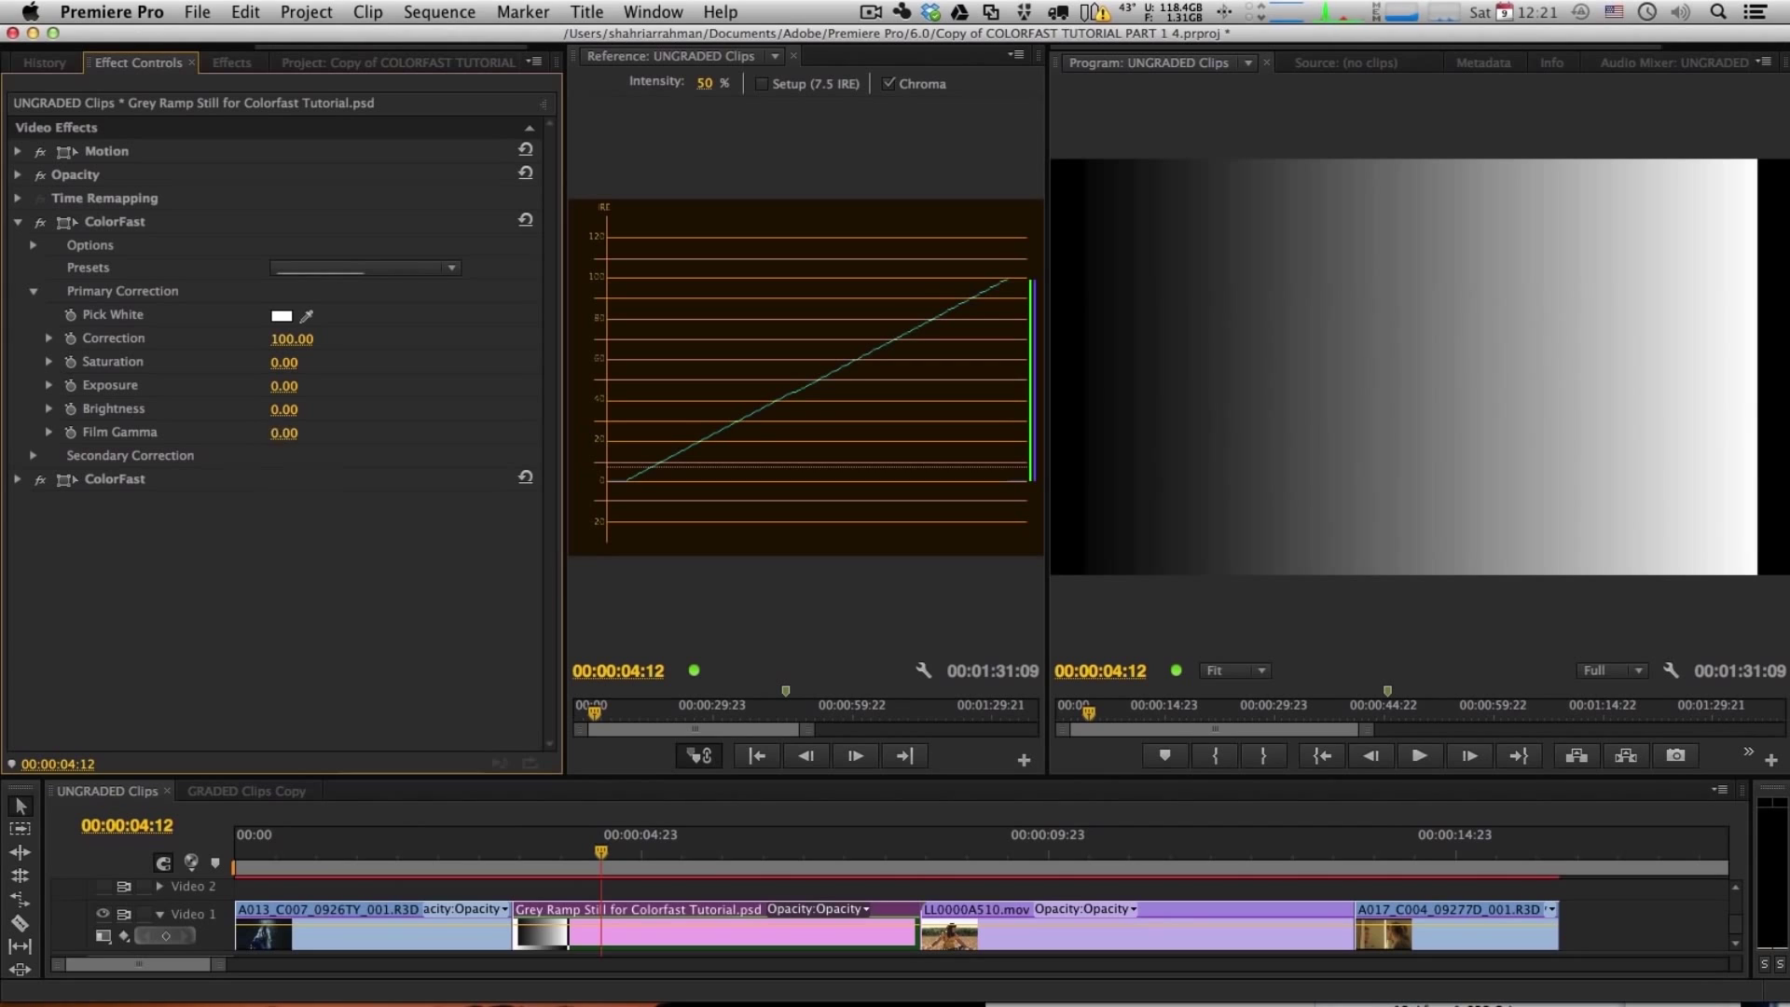
Set the grey ramp's Film Gamma to 99 and compare the image with the first ColorFast effect off and on
left_click_drag(288, 432, 397, 432)
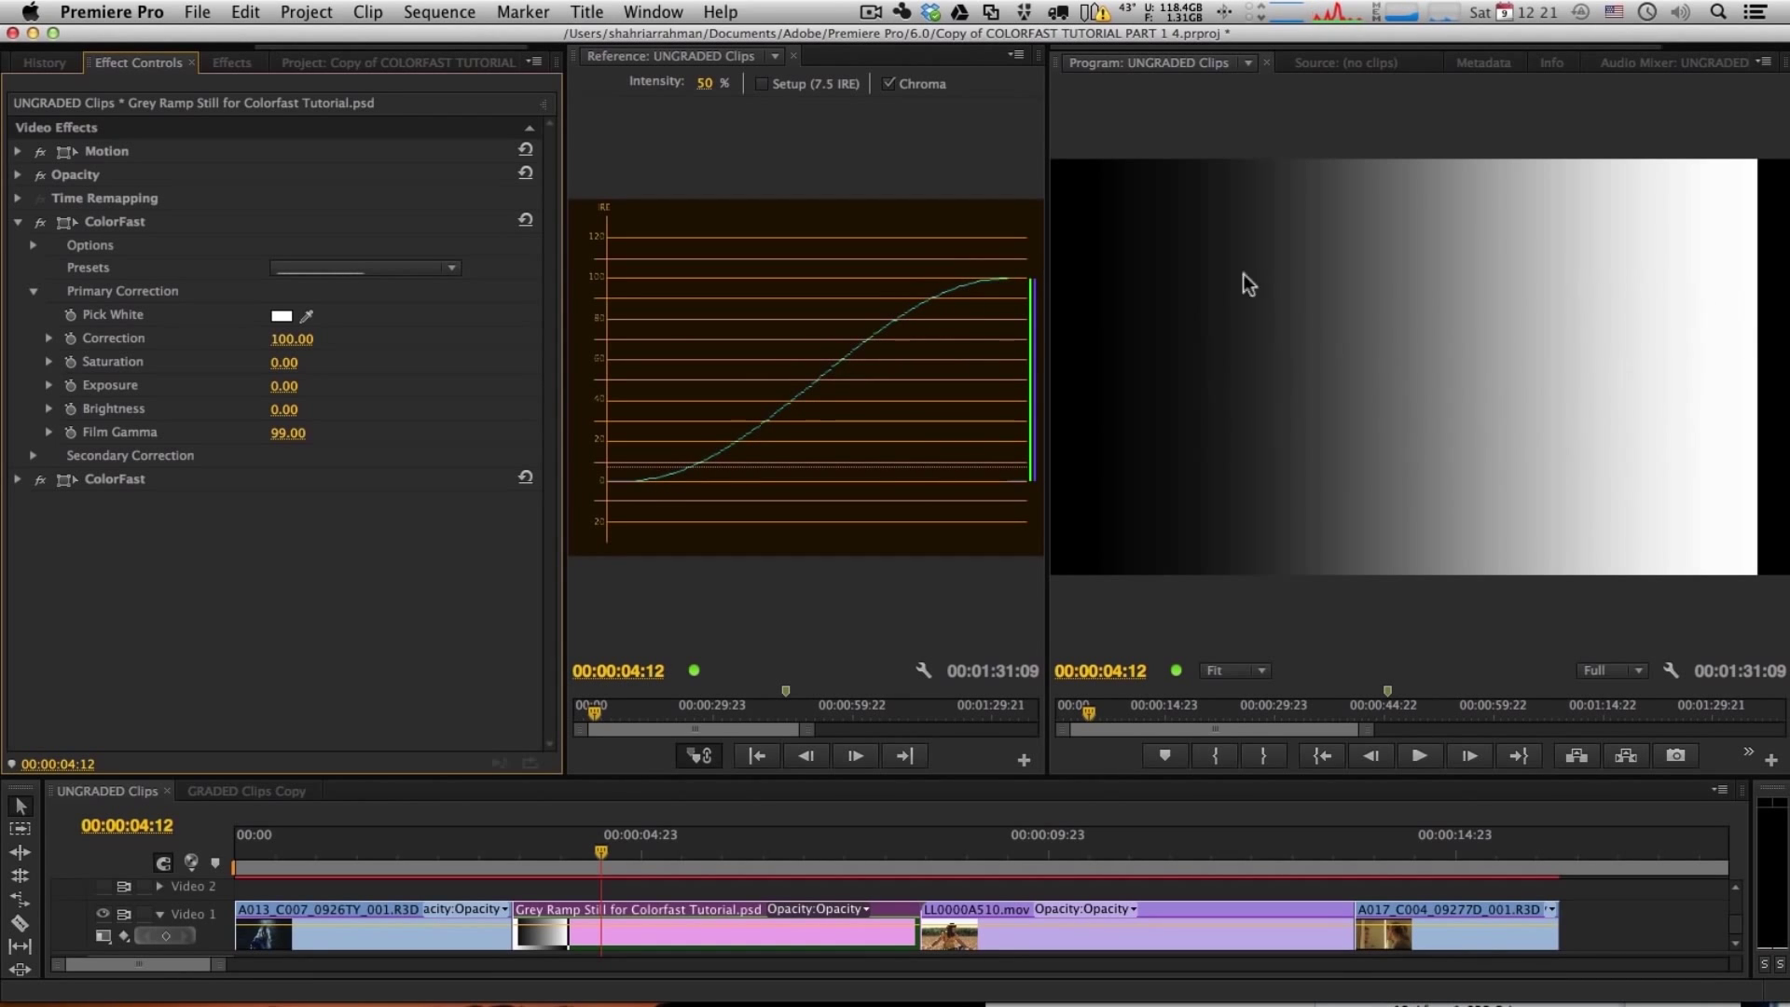
left_click(38, 222)
left_click(37, 221)
Set the first clip's ColorFast Film Gamma to 79 and Exposure to -7, viewing the frame at 00:00:02:09
left_click(428, 850)
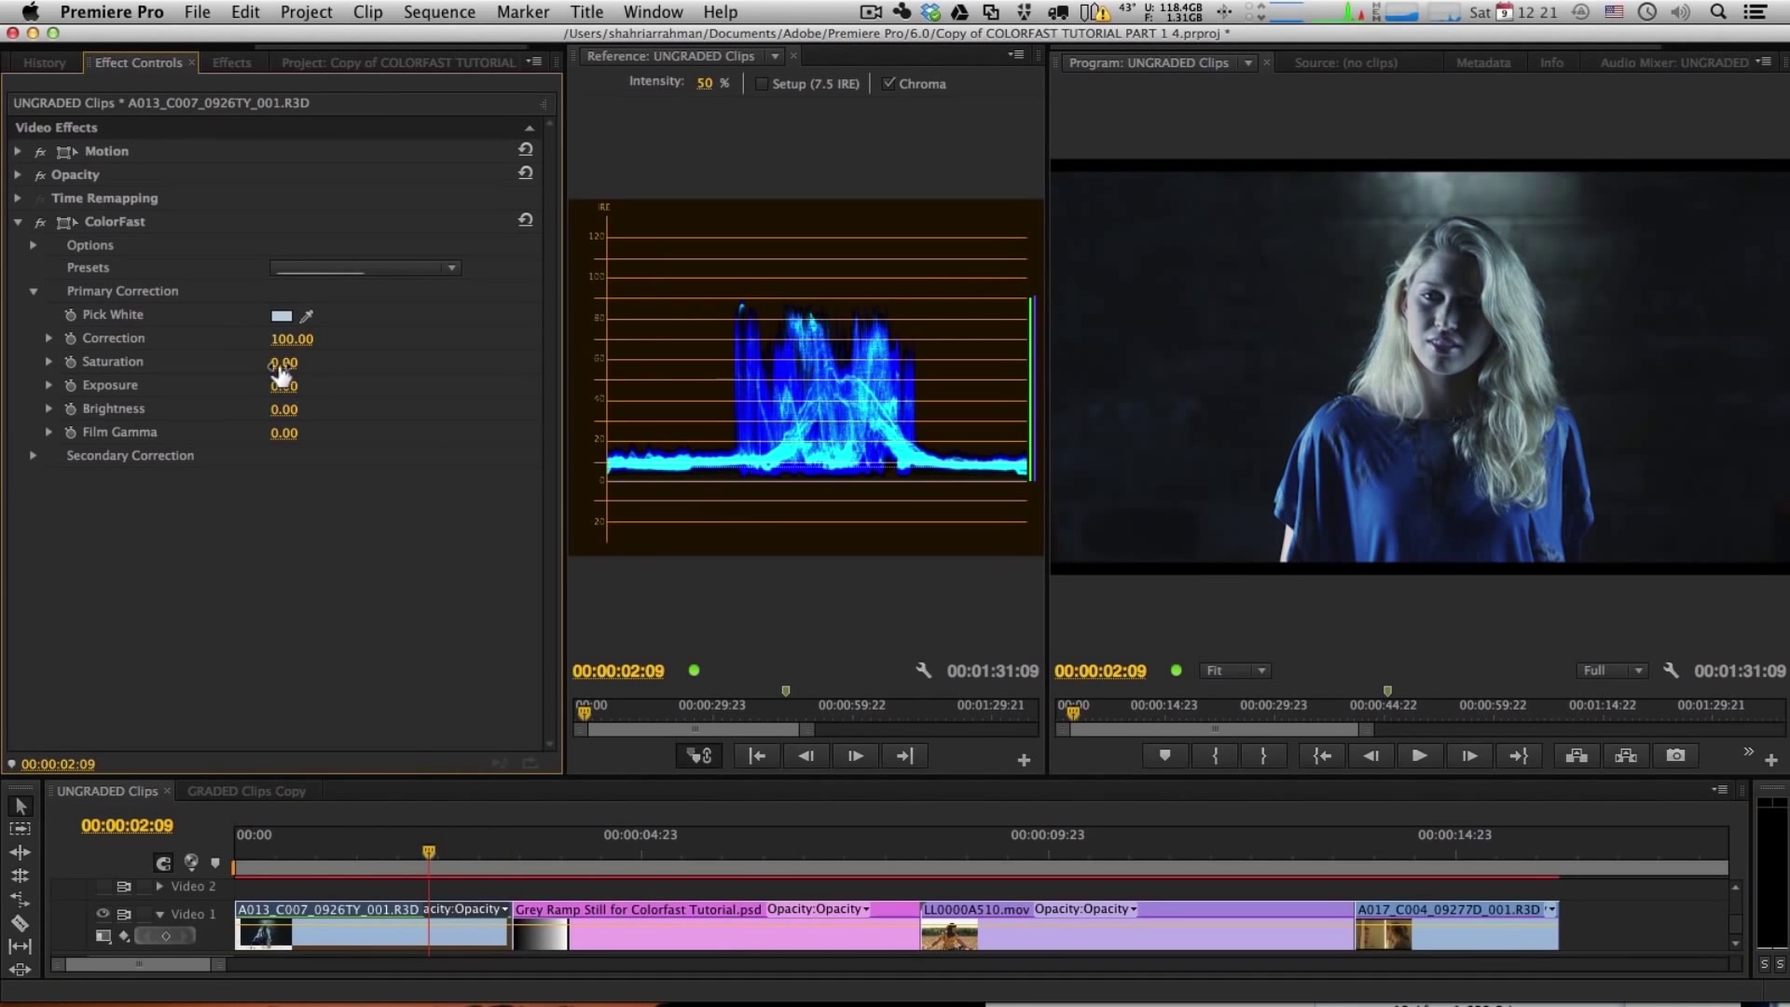
left_click_drag(284, 386, 302, 386)
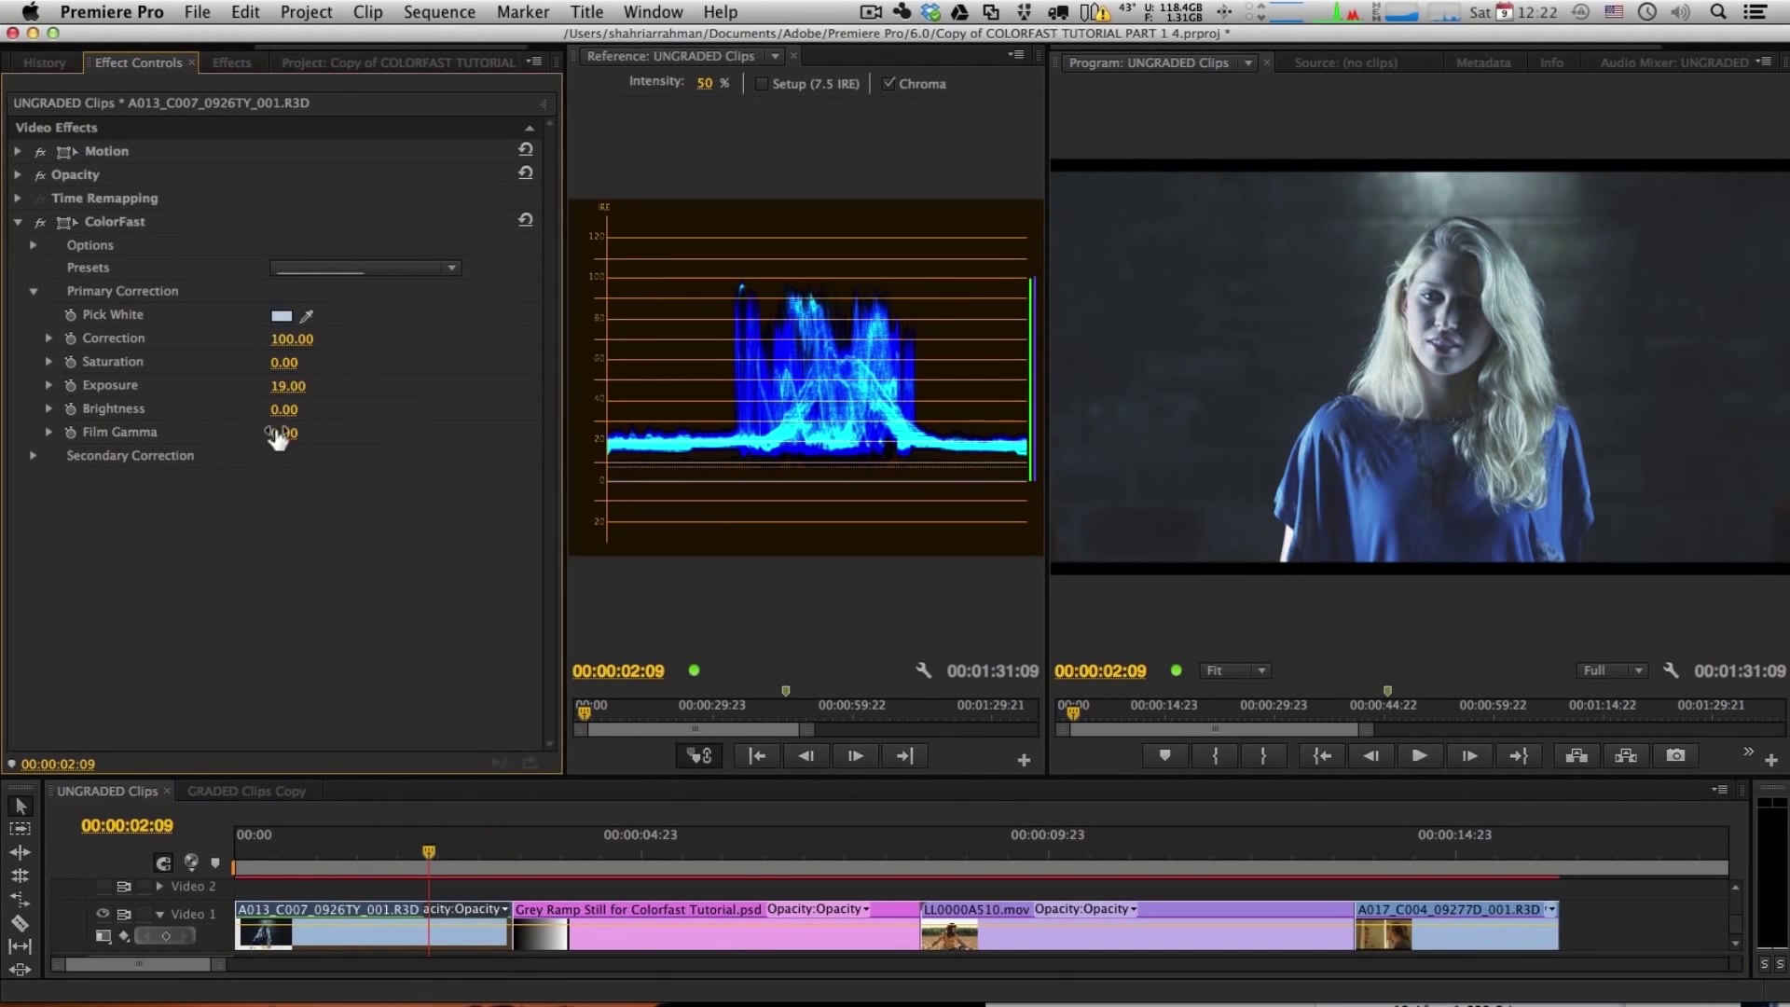
left_click_drag(274, 433, 352, 433)
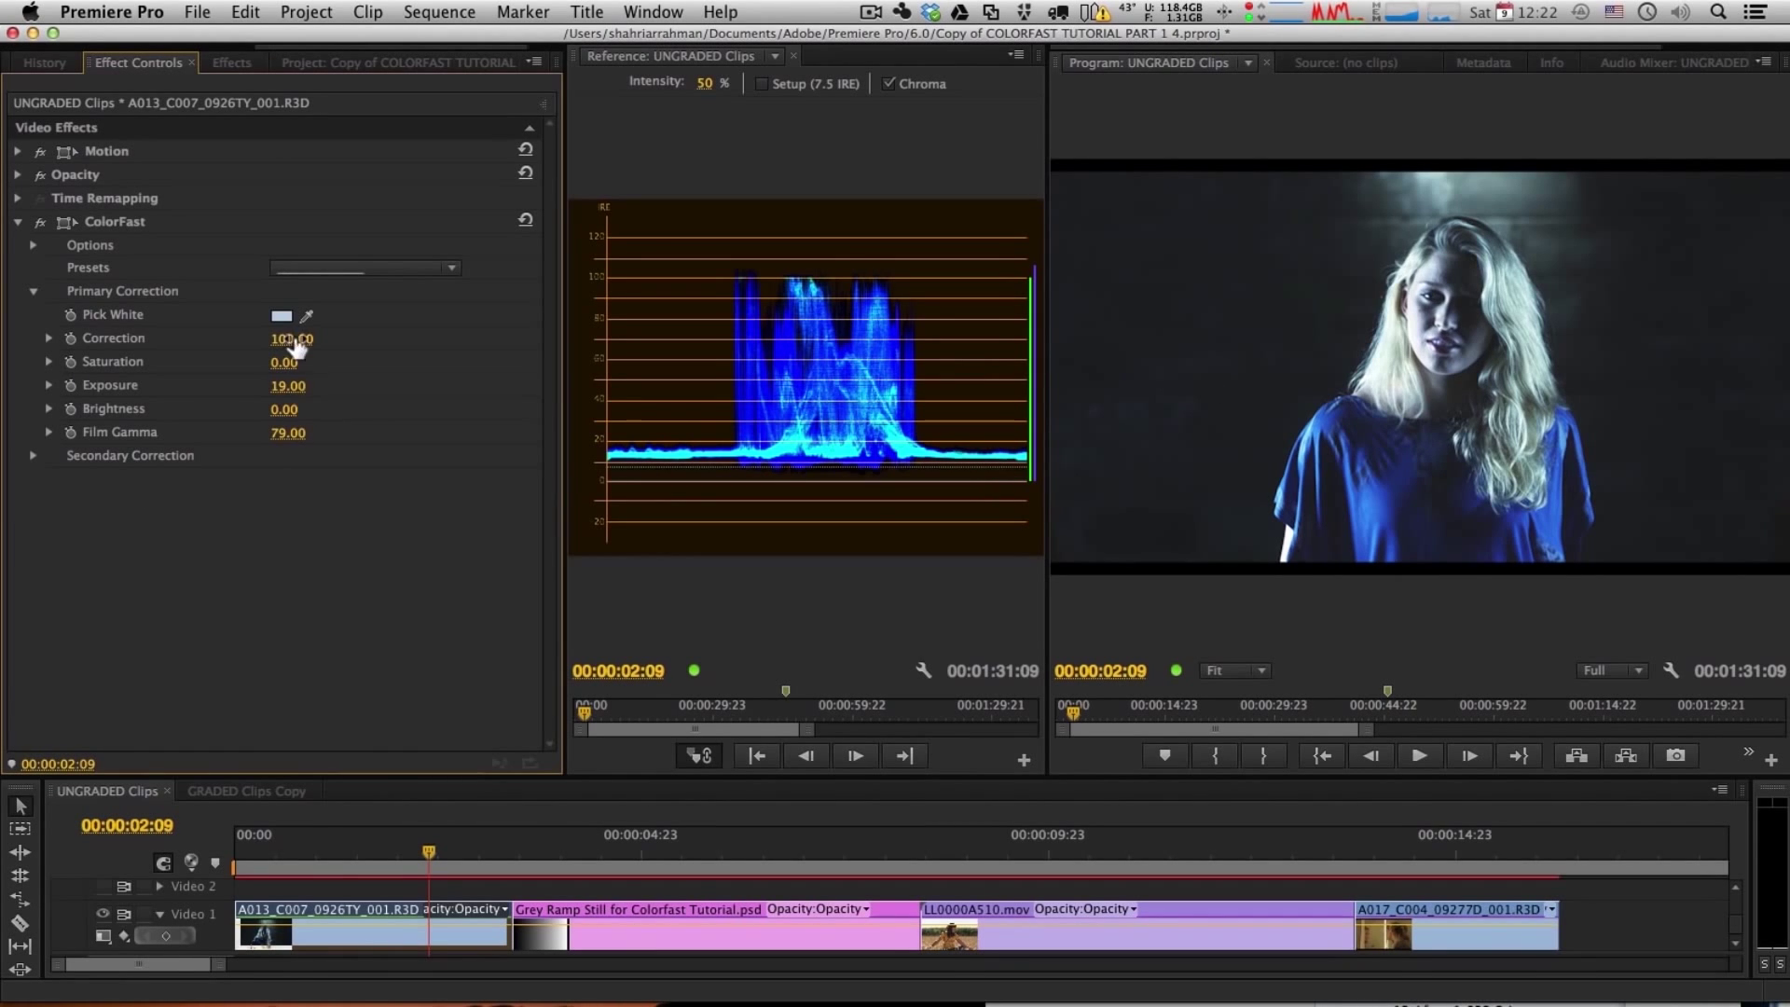
left_click_drag(286, 392, 241, 415)
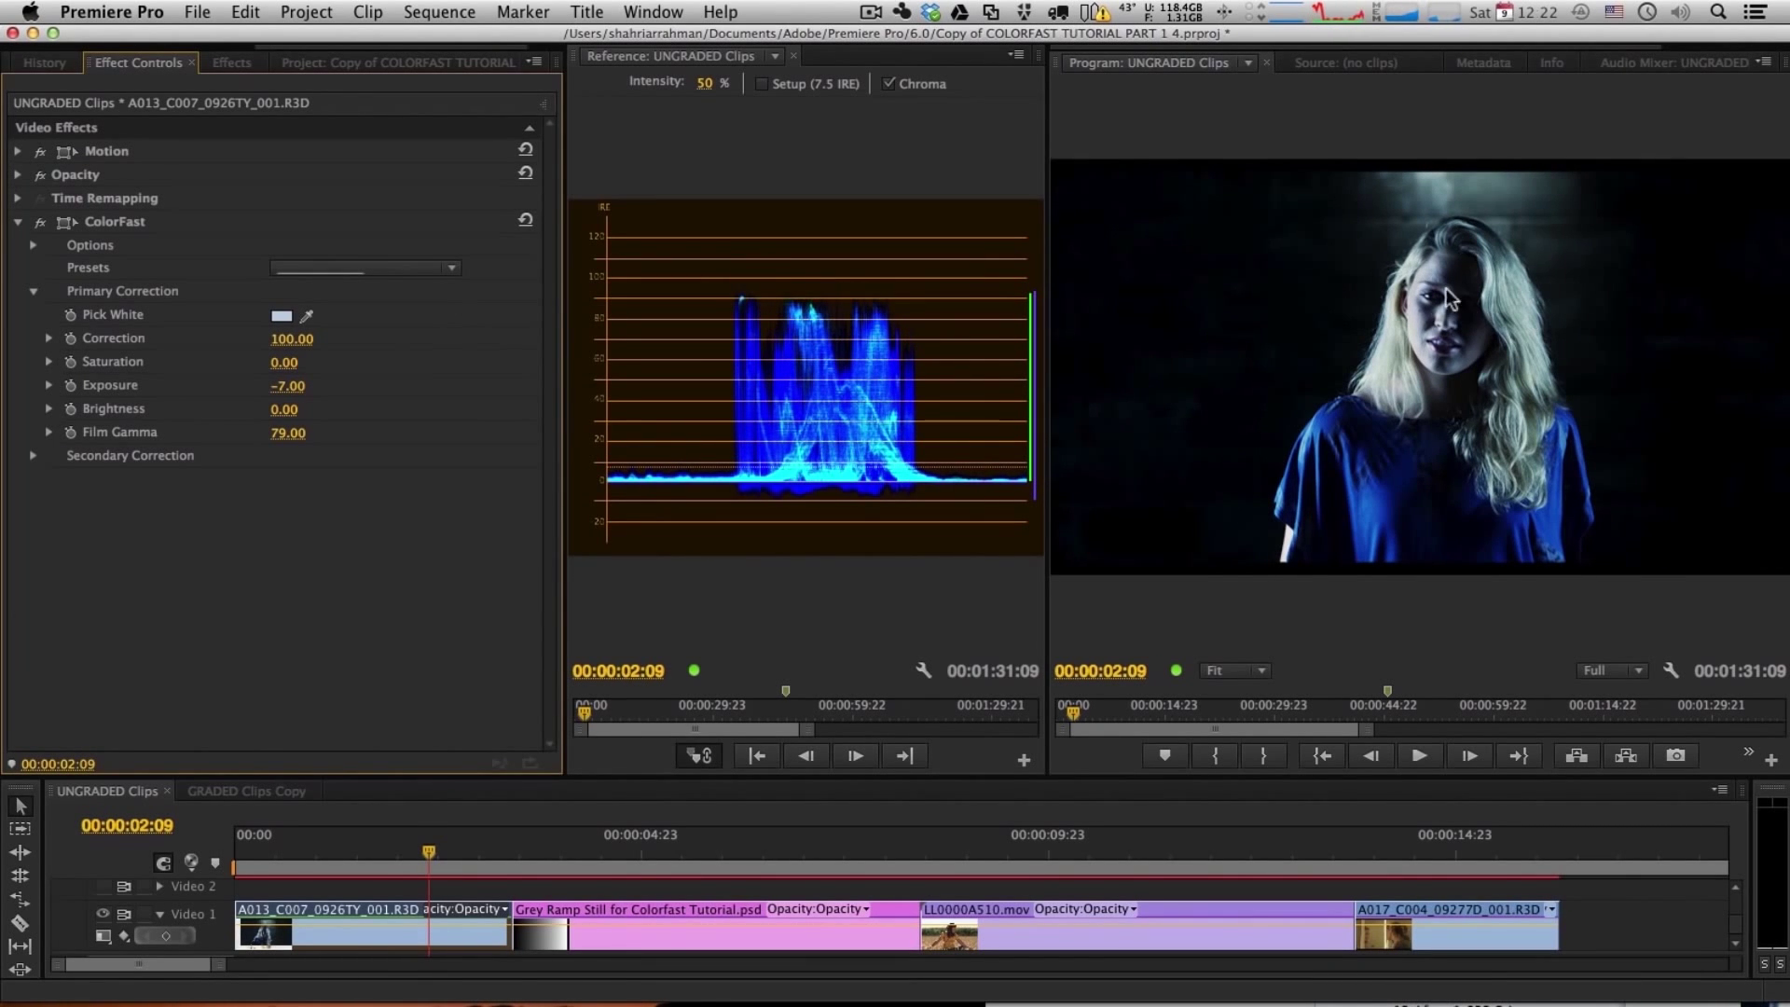